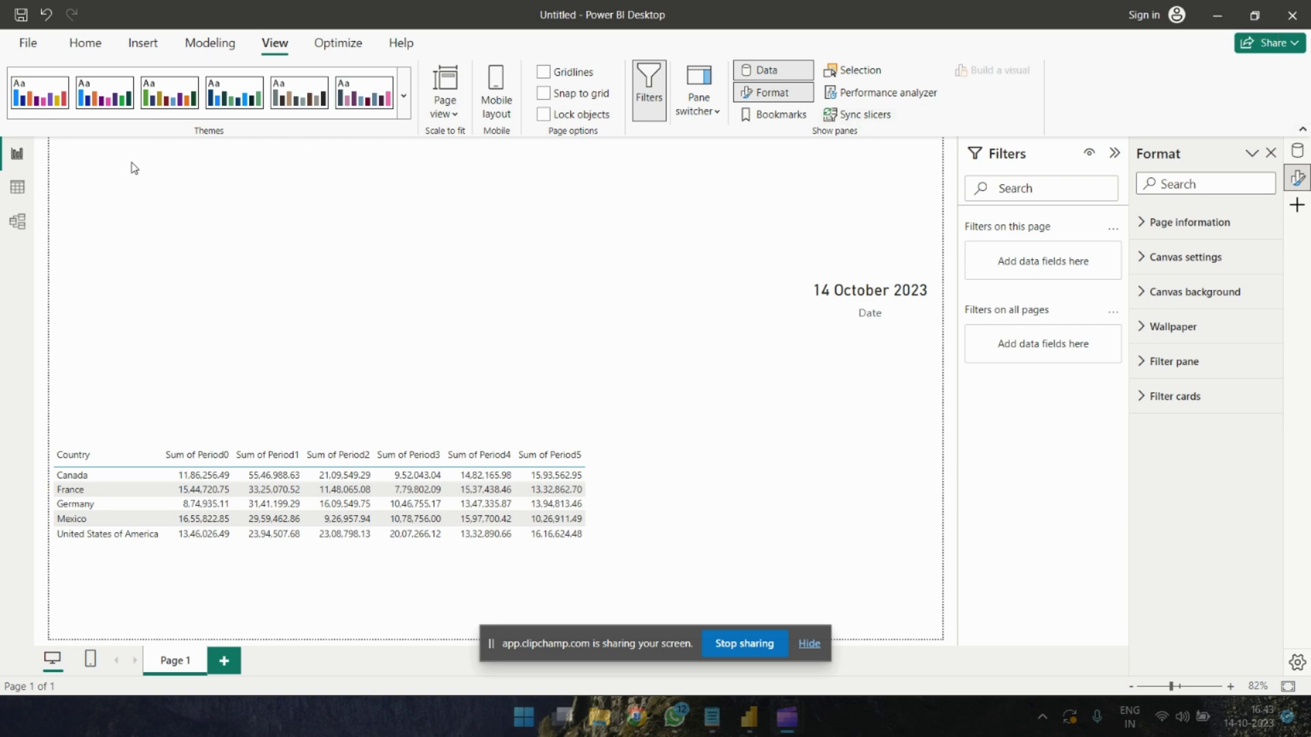
Inspect the financials table rows in Data view, then return to the report page
{"action": "left_click", "coordinate": [17, 187]}
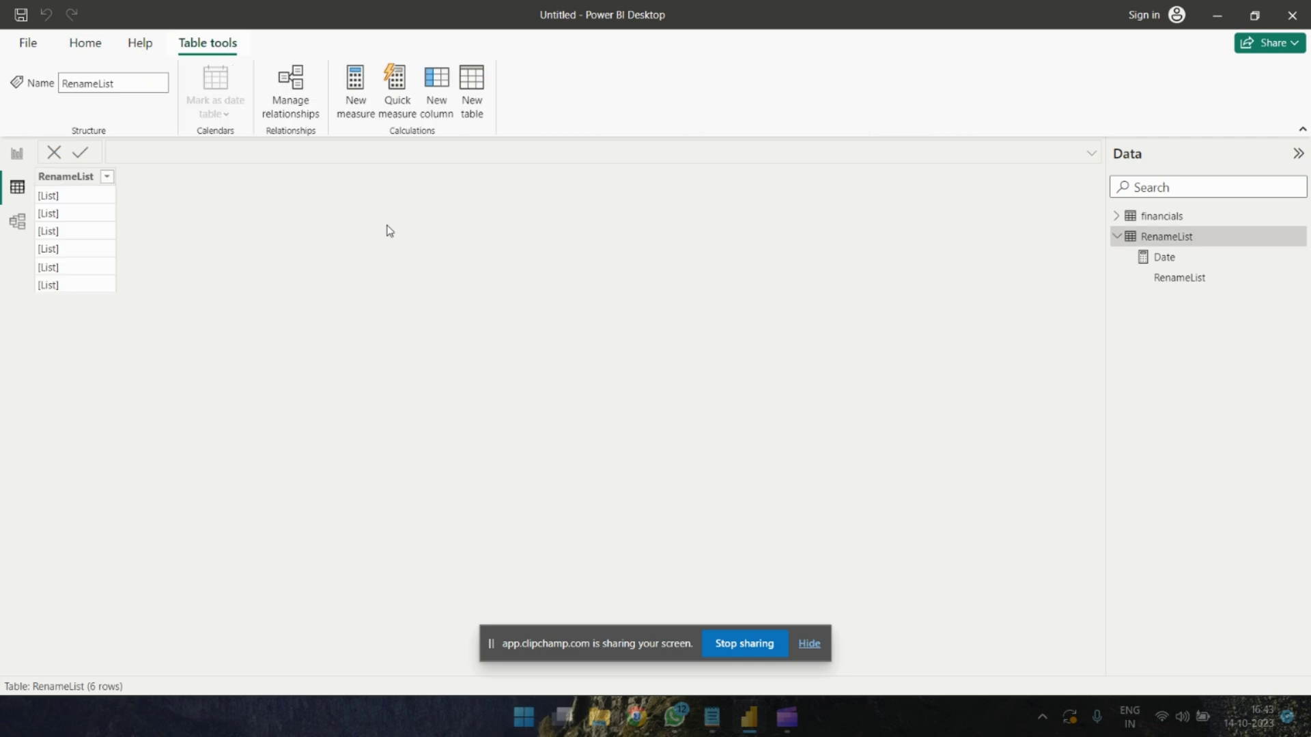
{"action": "left_click", "coordinate": [1163, 220]}
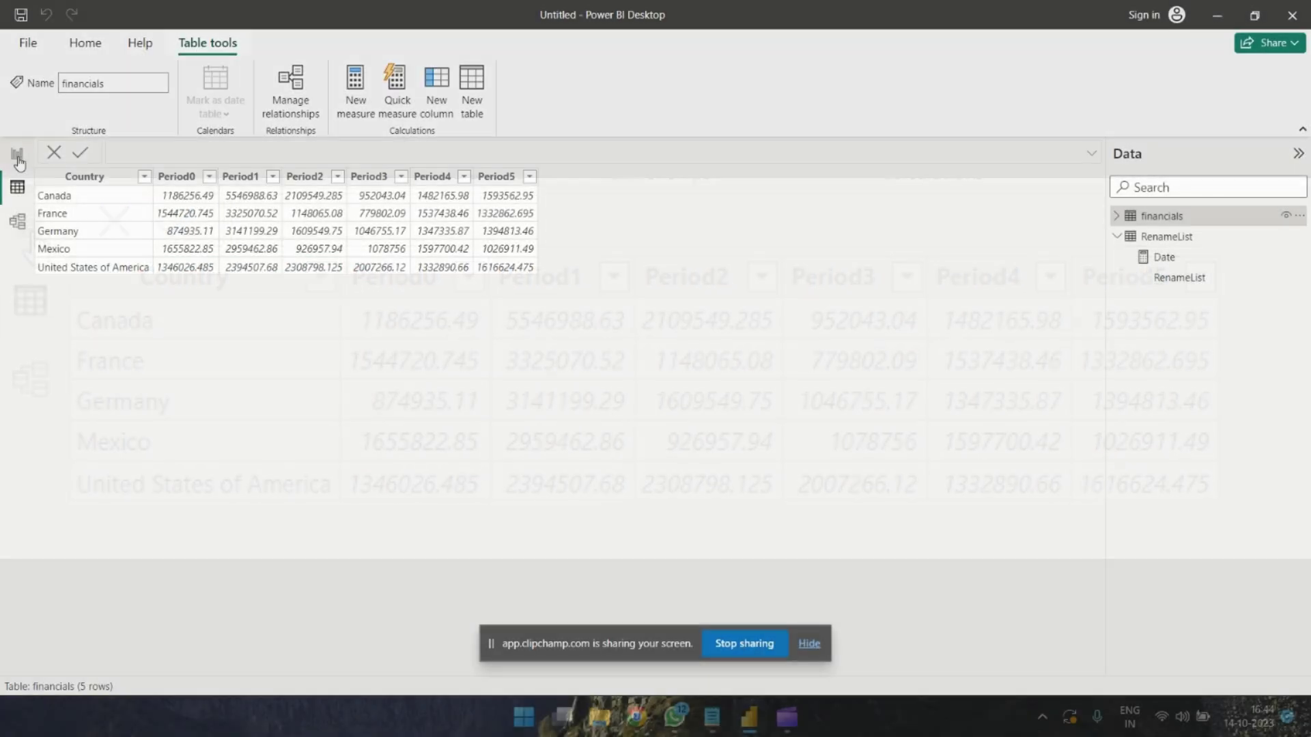
{"action": "left_click", "coordinate": [30, 224]}
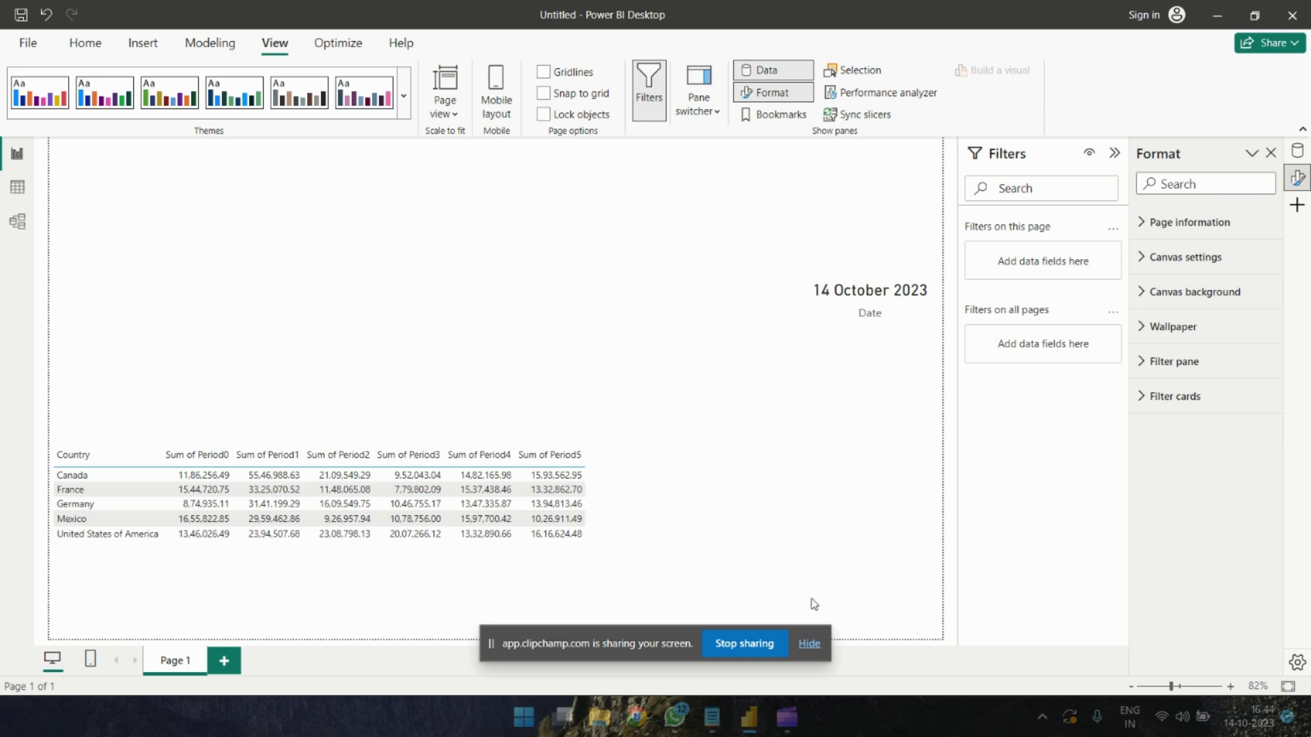
{"action": "left_click", "coordinate": [808, 645]}
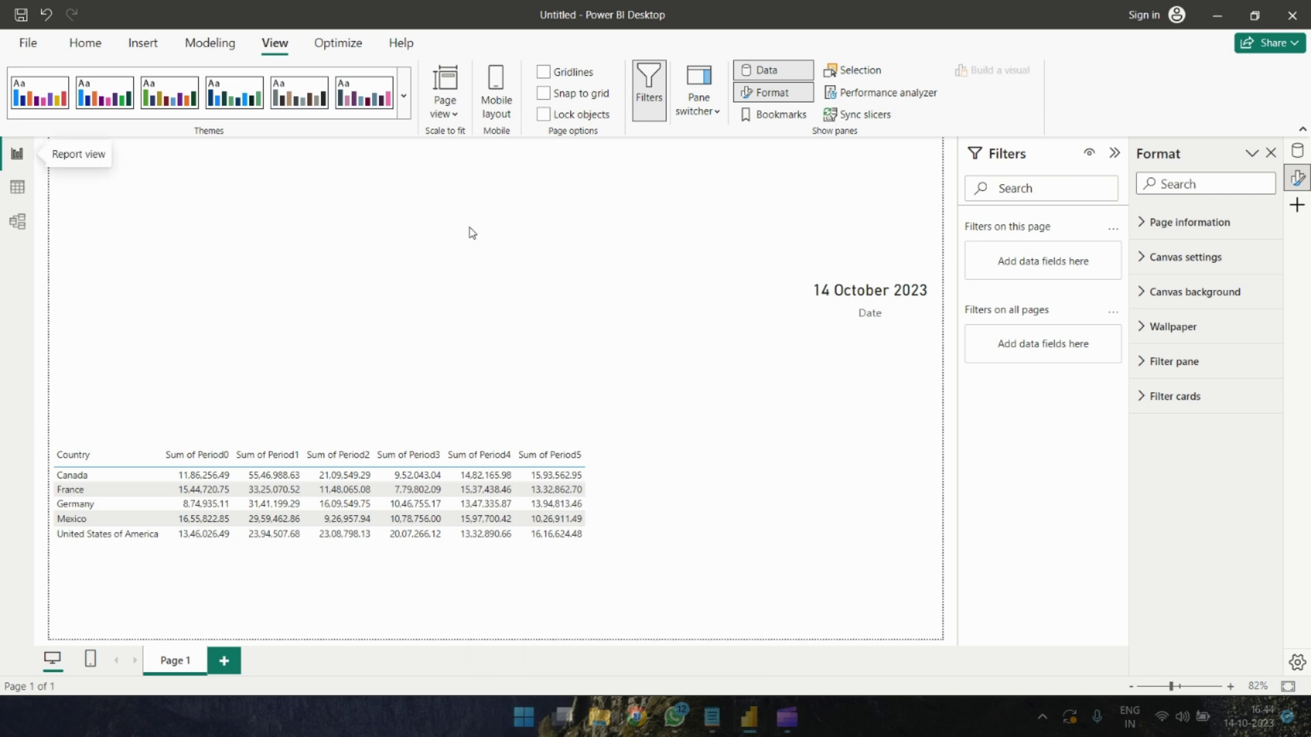
Create a Fields parameter from financials Period0–Period5 without adding a slicer to the page
{"action": "left_click", "coordinate": [210, 45]}
{"action": "left_click", "coordinate": [349, 114]}
{"action": "left_click", "coordinate": [358, 168]}
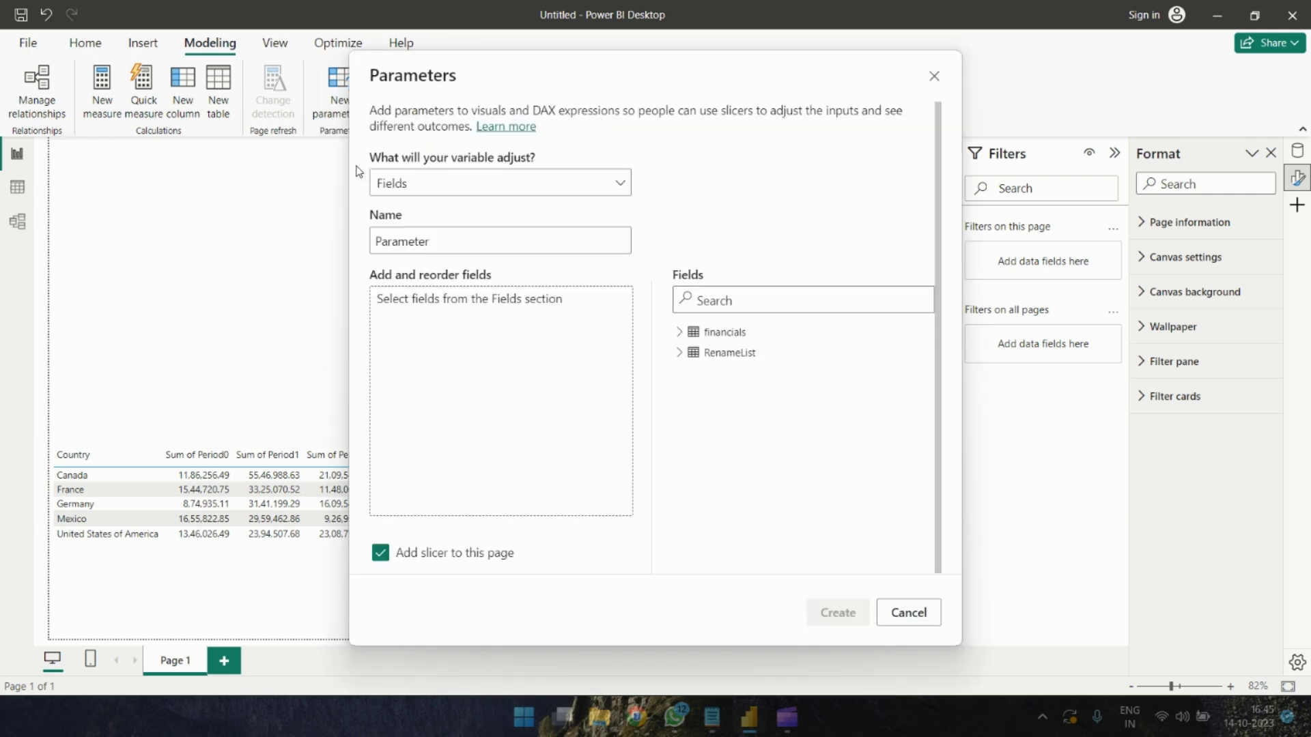
{"action": "left_click", "coordinate": [678, 332]}
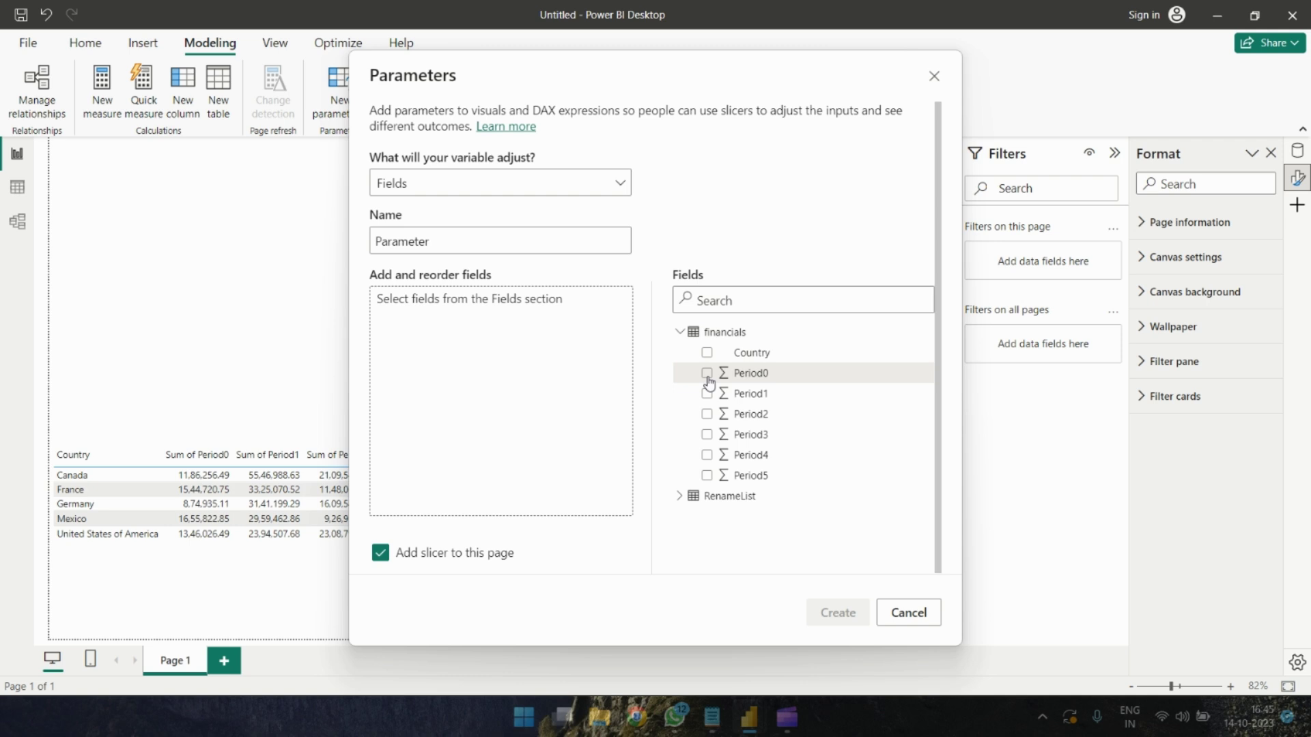
{"action": "left_click", "coordinate": [708, 375]}
{"action": "left_click", "coordinate": [707, 394]}
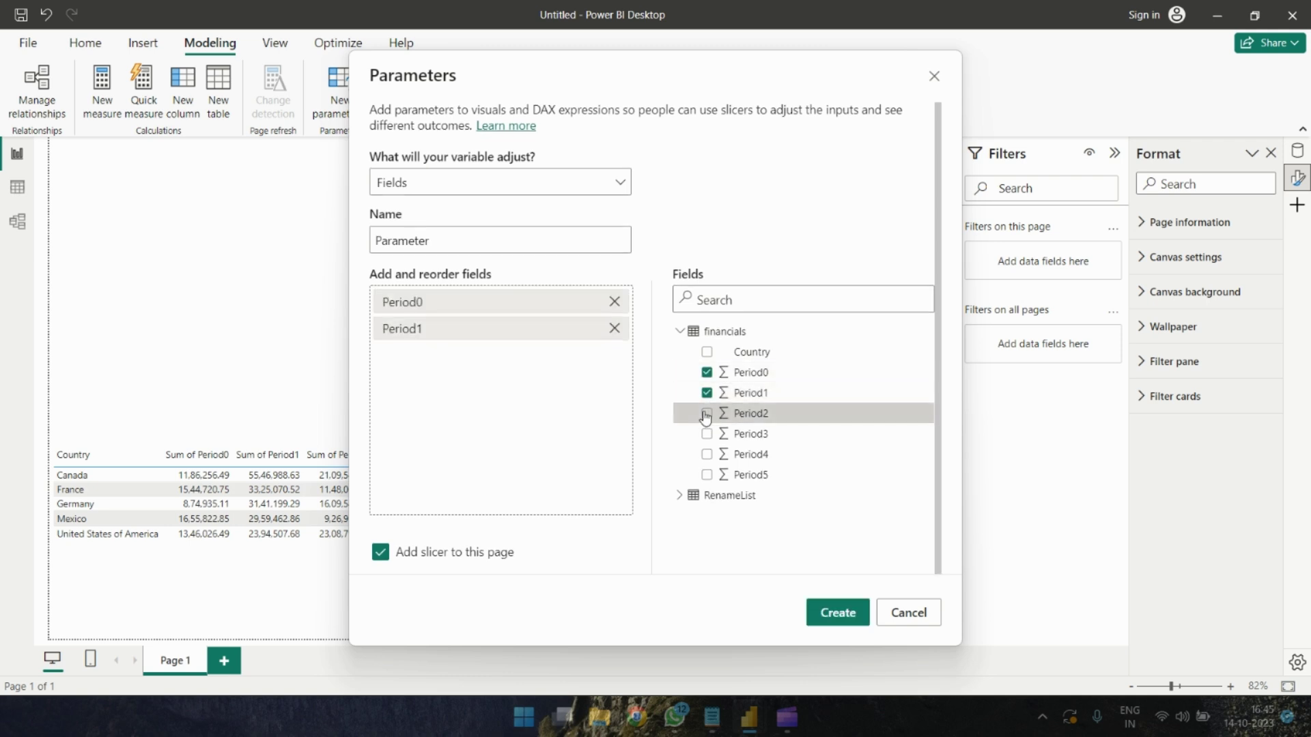
{"action": "left_click", "coordinate": [707, 414]}
{"action": "left_click", "coordinate": [706, 434]}
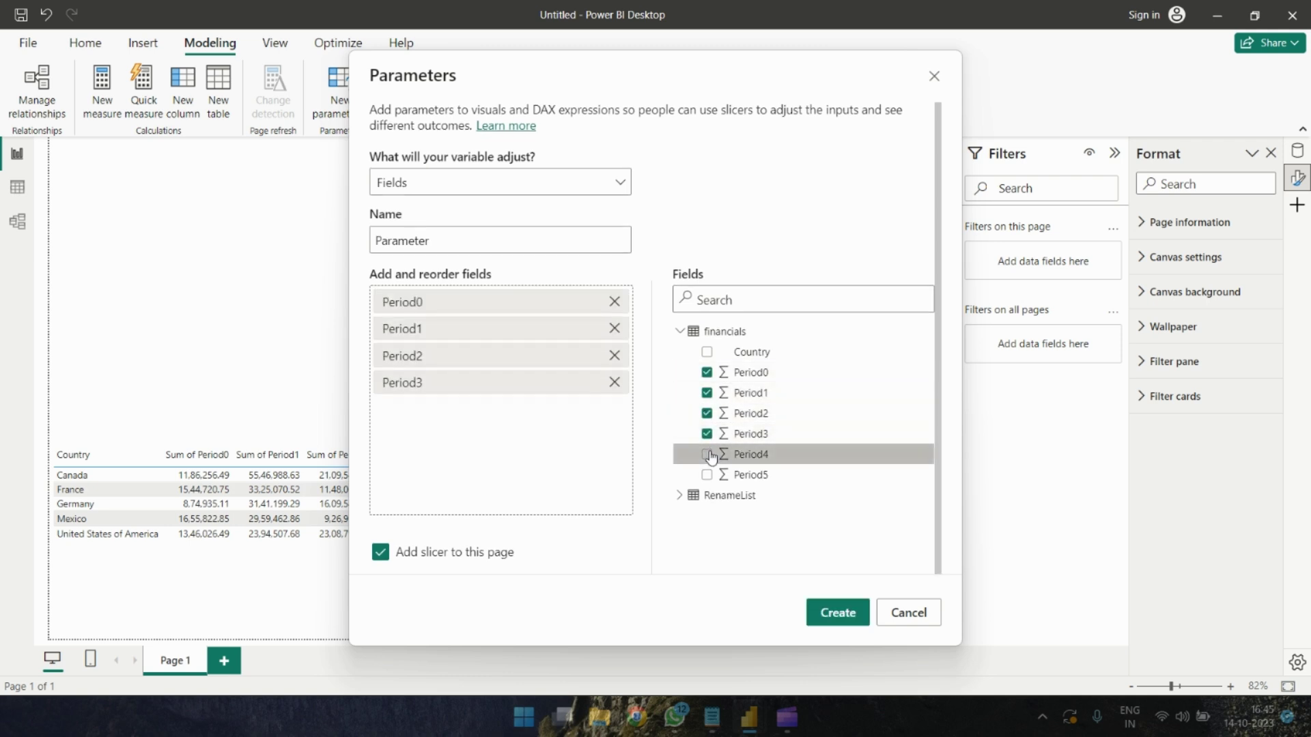
{"action": "left_click", "coordinate": [707, 455]}
{"action": "left_click", "coordinate": [707, 474]}
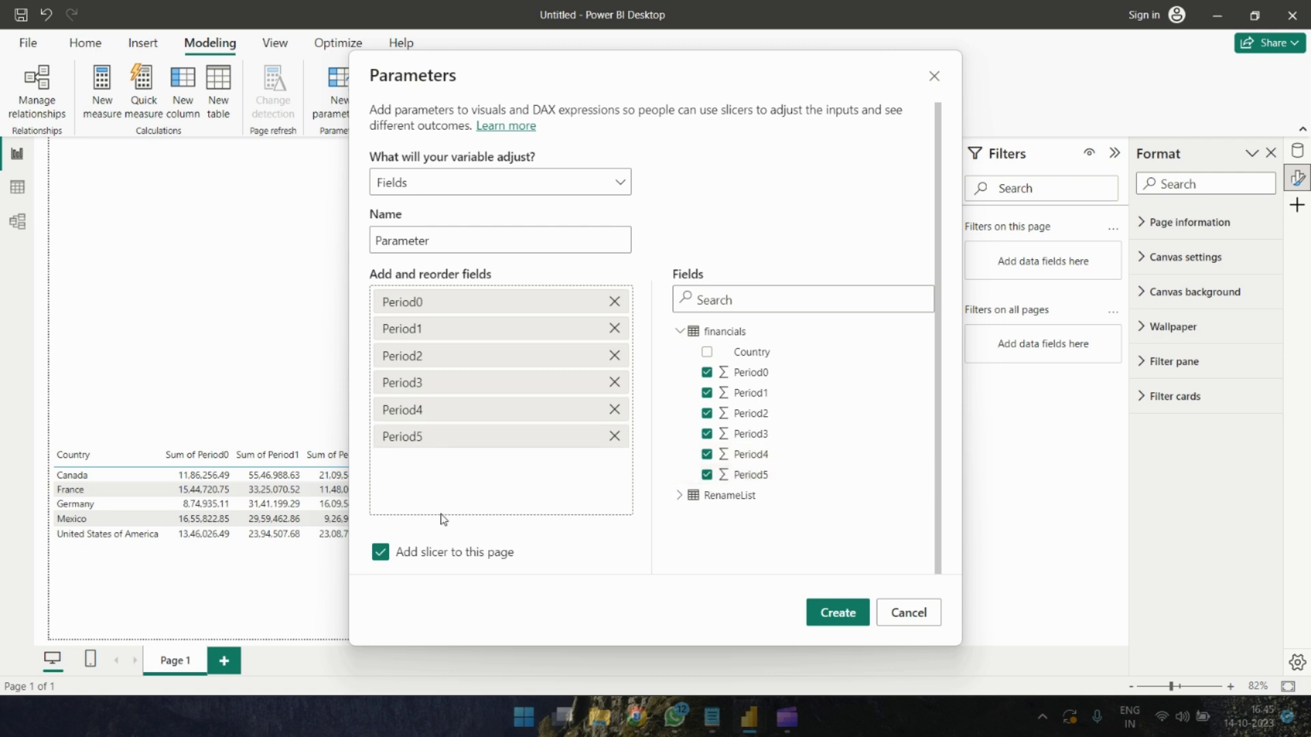
{"action": "left_click", "coordinate": [388, 553]}
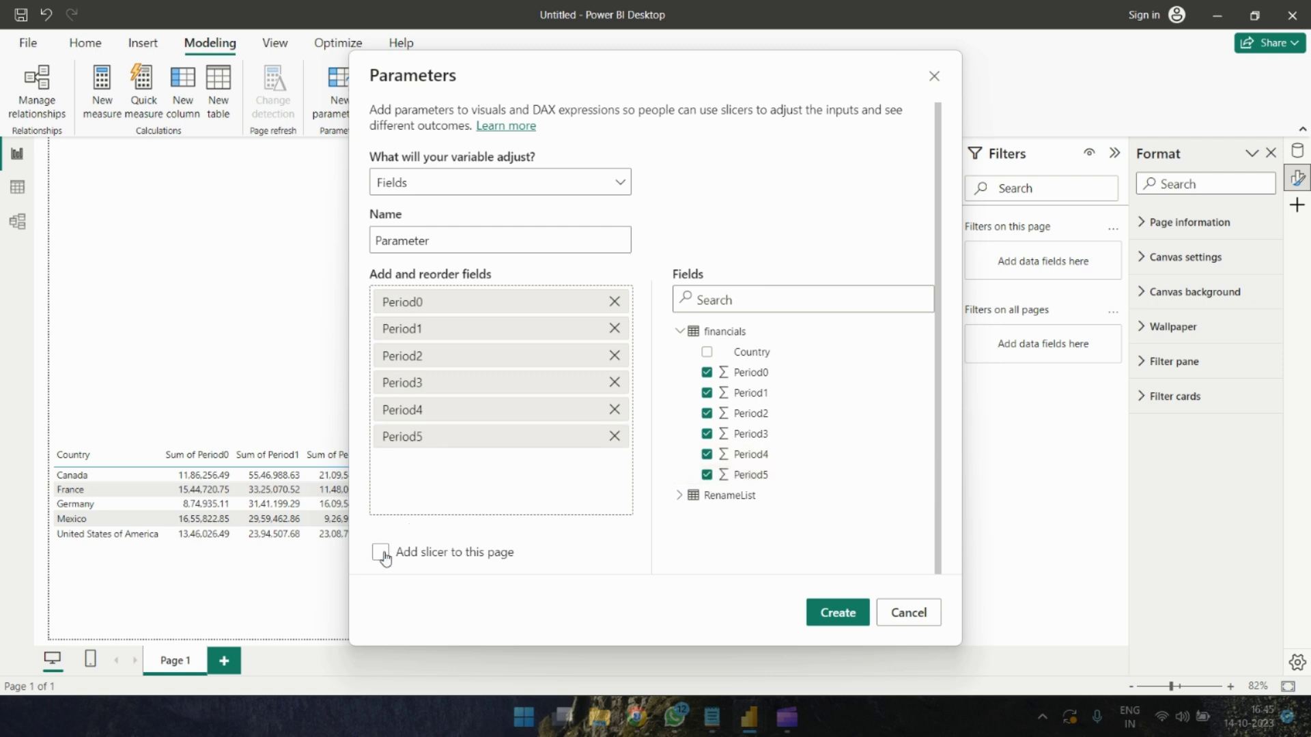
{"action": "left_click", "coordinate": [831, 616]}
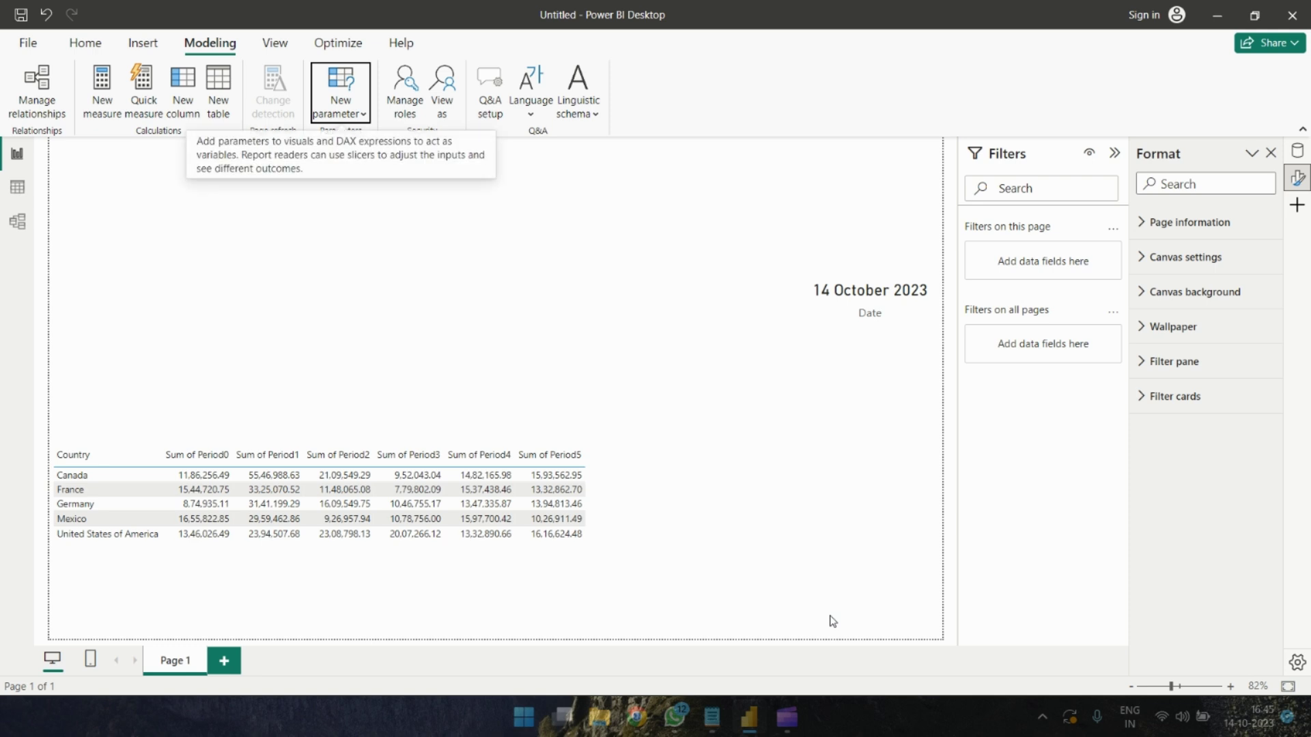
Show the Data pane, dismiss the parameter formula, and select the existing country sales table
{"action": "left_click", "coordinate": [1304, 156]}
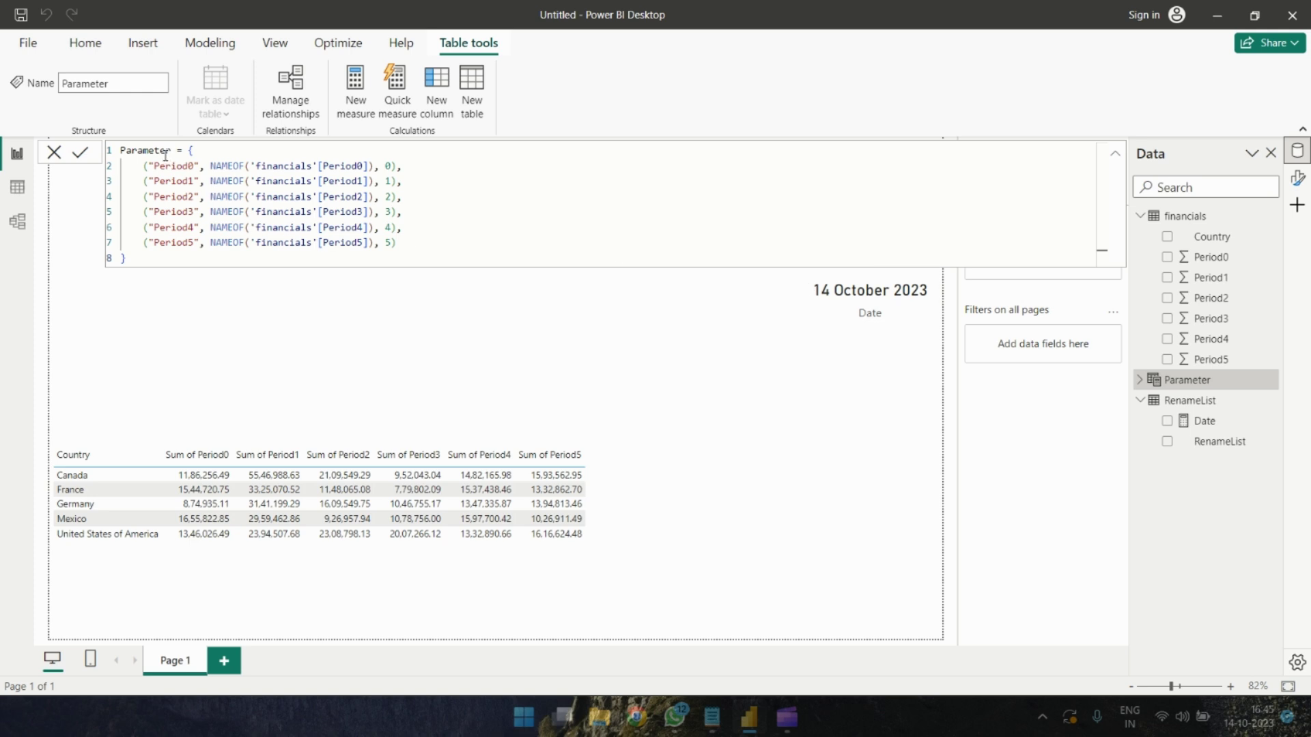
{"action": "left_click", "coordinate": [55, 153]}
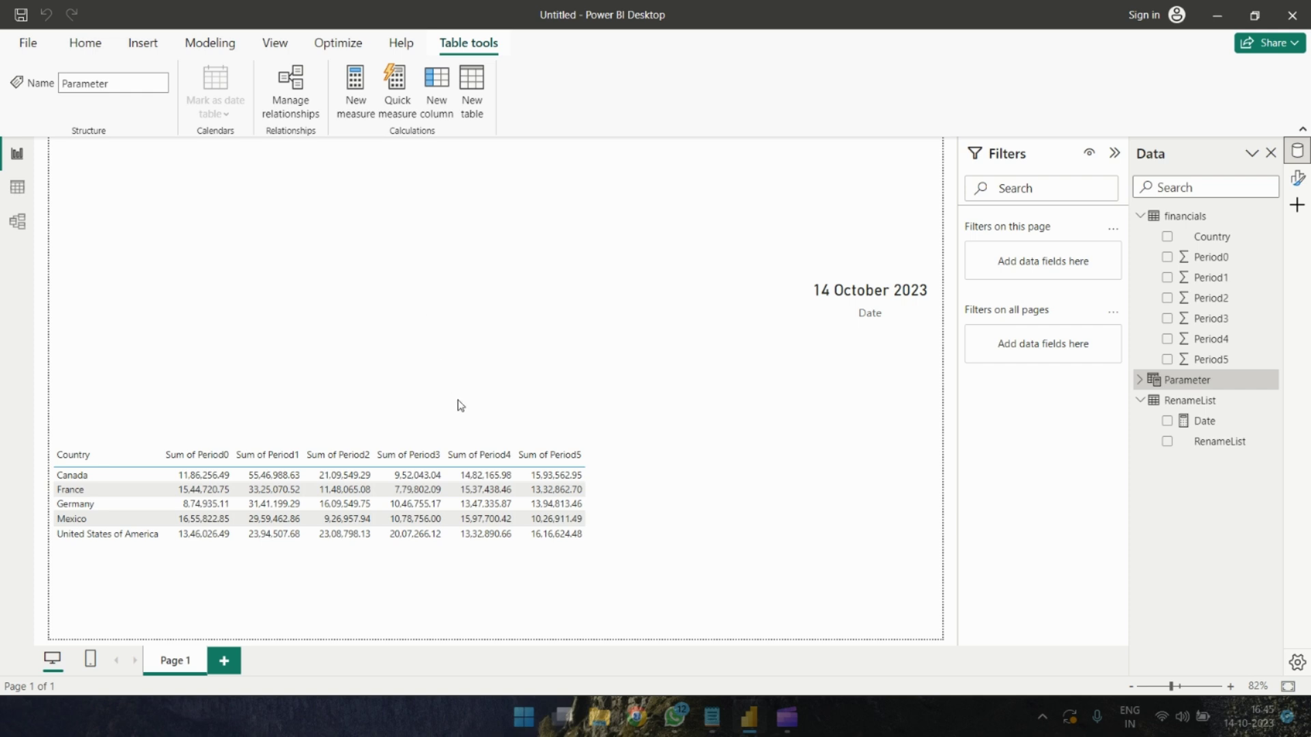
{"action": "left_click", "coordinate": [574, 572]}
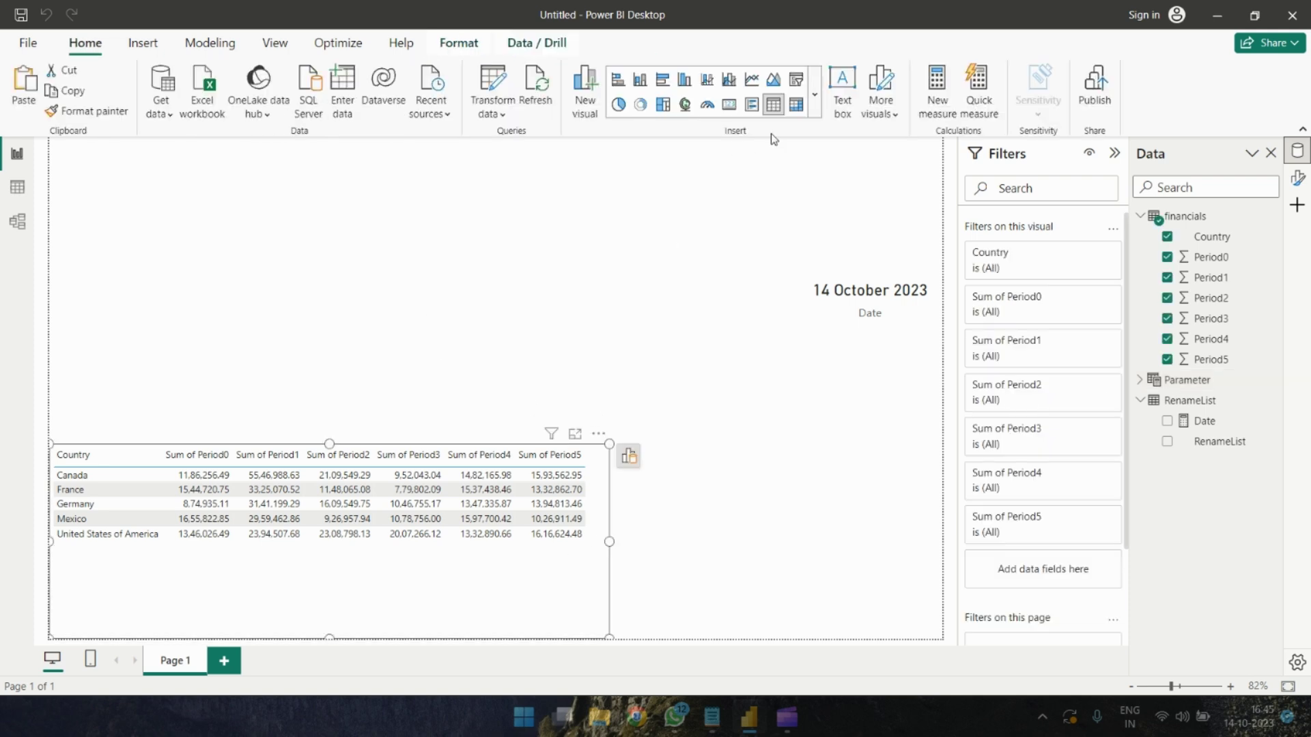
Add a new empty table visual and place it just above the existing table
{"action": "left_click", "coordinate": [734, 181]}
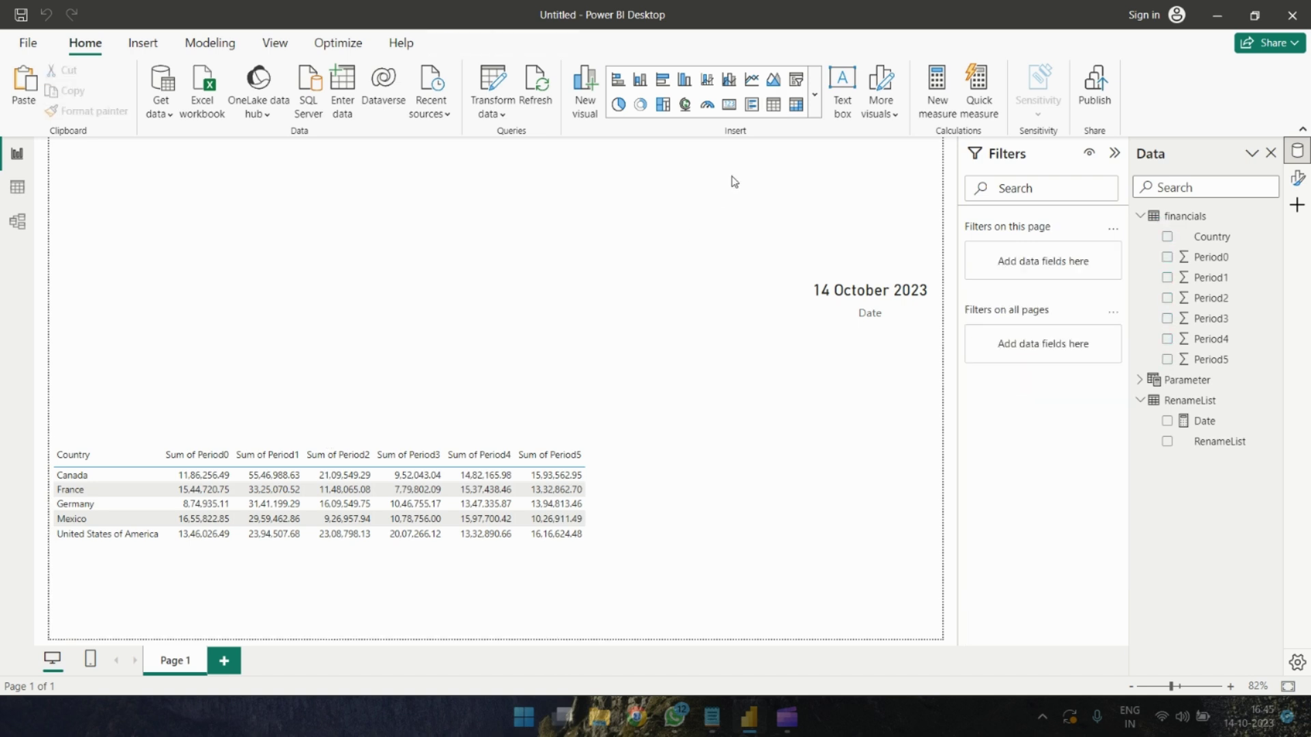
{"action": "left_click", "coordinate": [773, 104]}
{"action": "left_click_drag", "start_coordinate": [424, 229], "coordinate": [420, 310]}
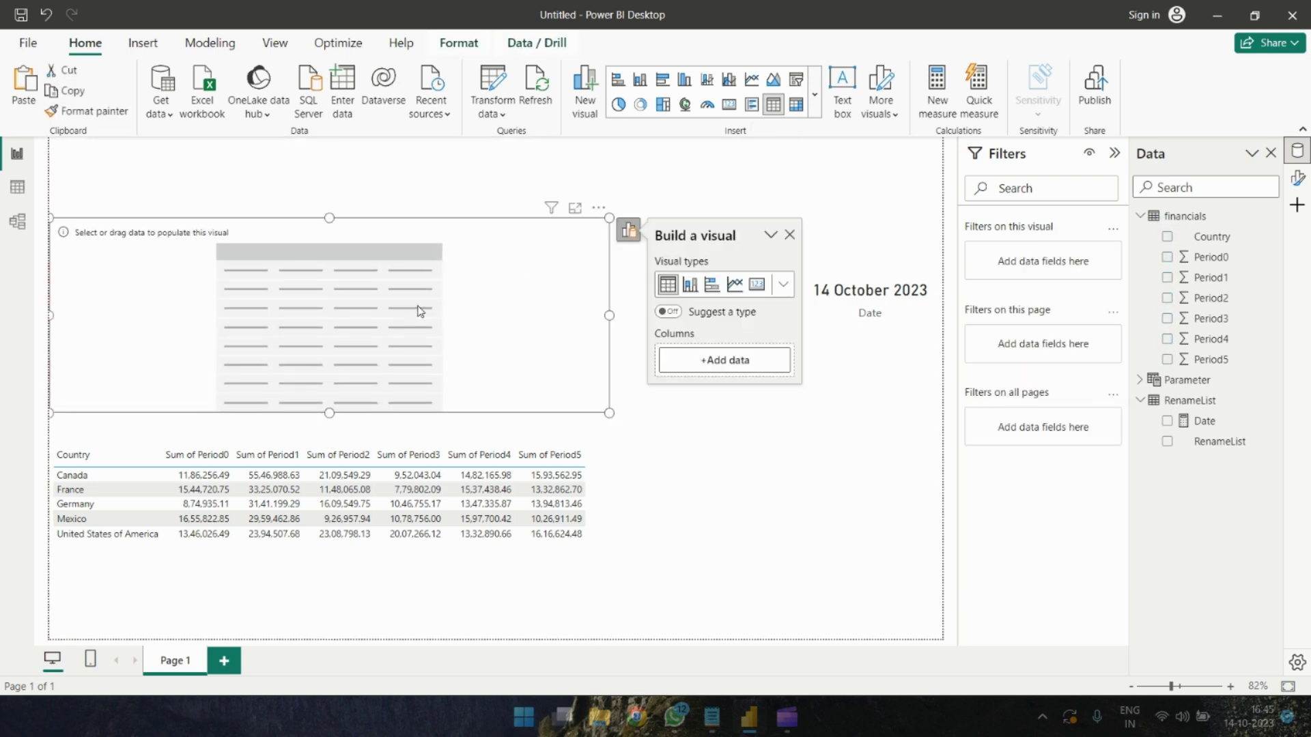
Add Country and the Parameter field to the new table, then open Parameter's DAX definition
{"action": "left_click", "coordinate": [1167, 236]}
{"action": "left_click", "coordinate": [1152, 383]}
{"action": "left_click", "coordinate": [1168, 401]}
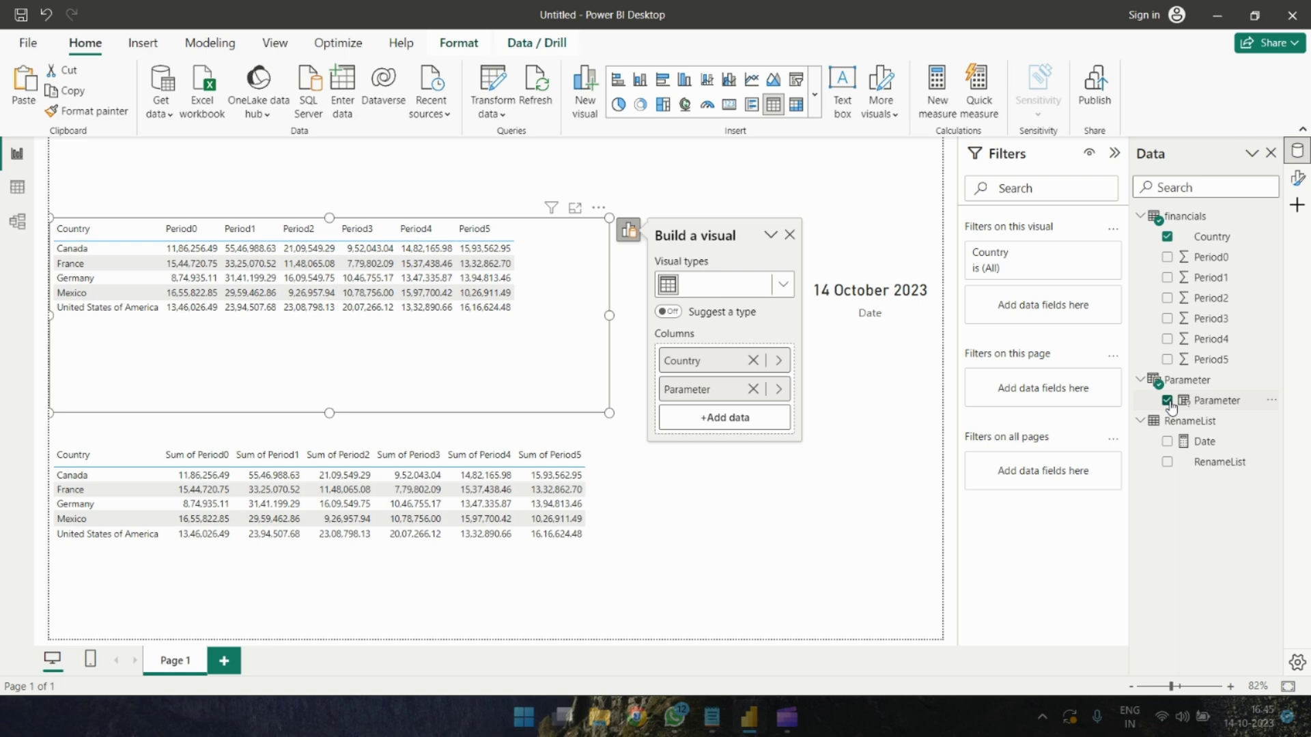
{"action": "left_click", "coordinate": [1212, 403]}
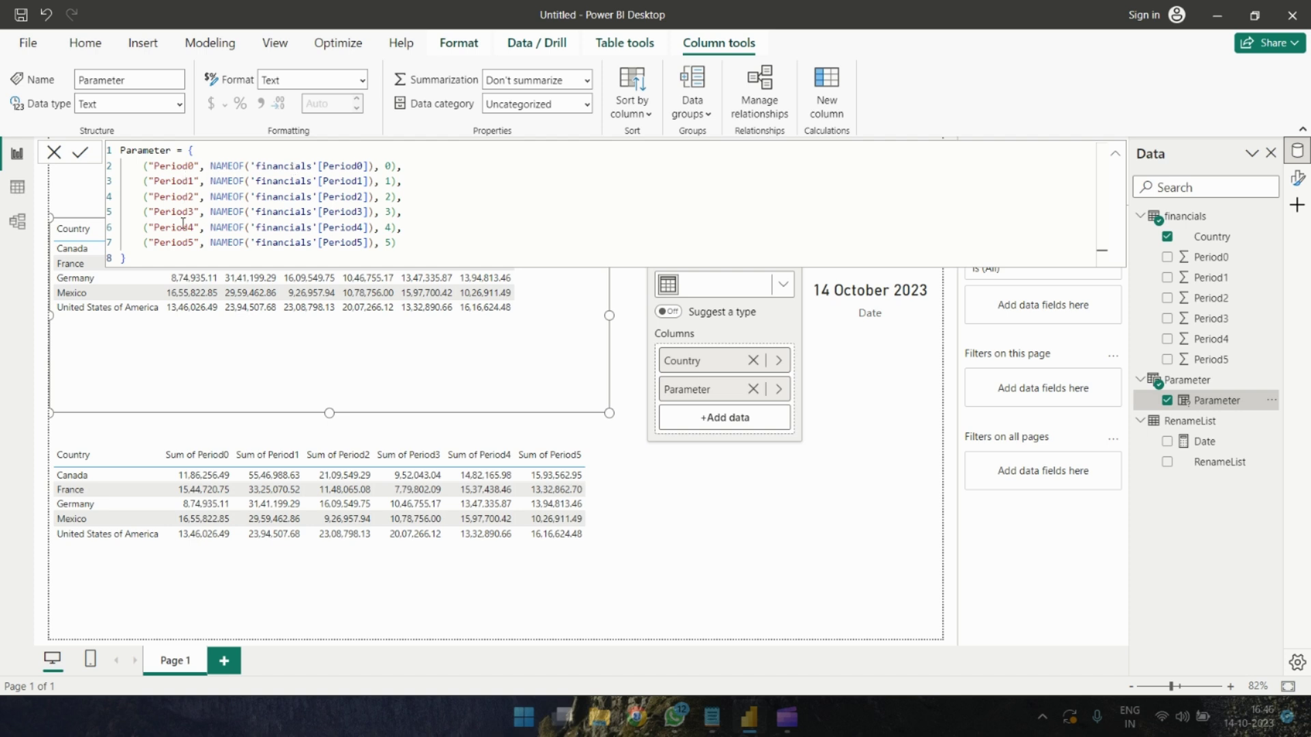
Insert blank lines above the opening brace and paste the six per0–per5 variable lines from Notepad
{"action": "left_click", "coordinate": [190, 150]}
{"action": "key", "text": "Return"}
{"action": "key", "text": "Return"}
{"action": "key", "text": "Return"}
{"action": "key", "text": "Return"}
{"action": "key", "text": "Return"}
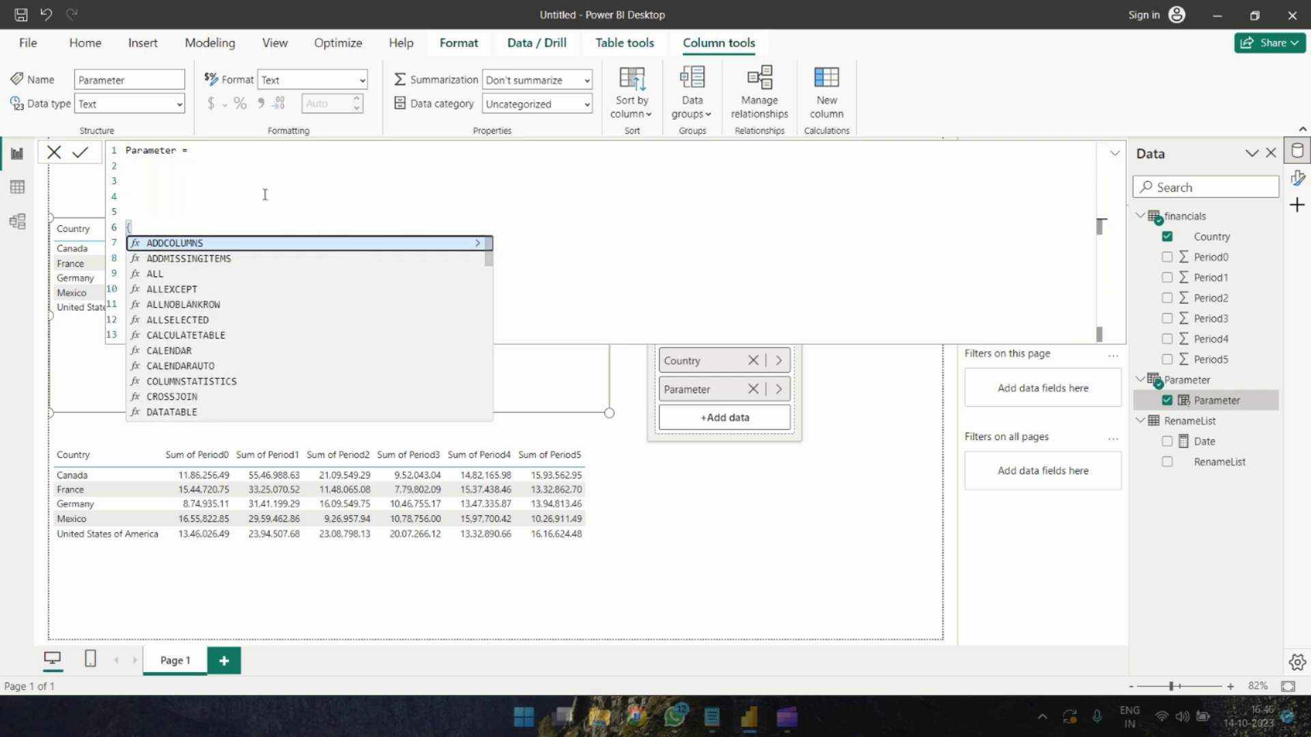
{"action": "left_click", "coordinate": [198, 167]}
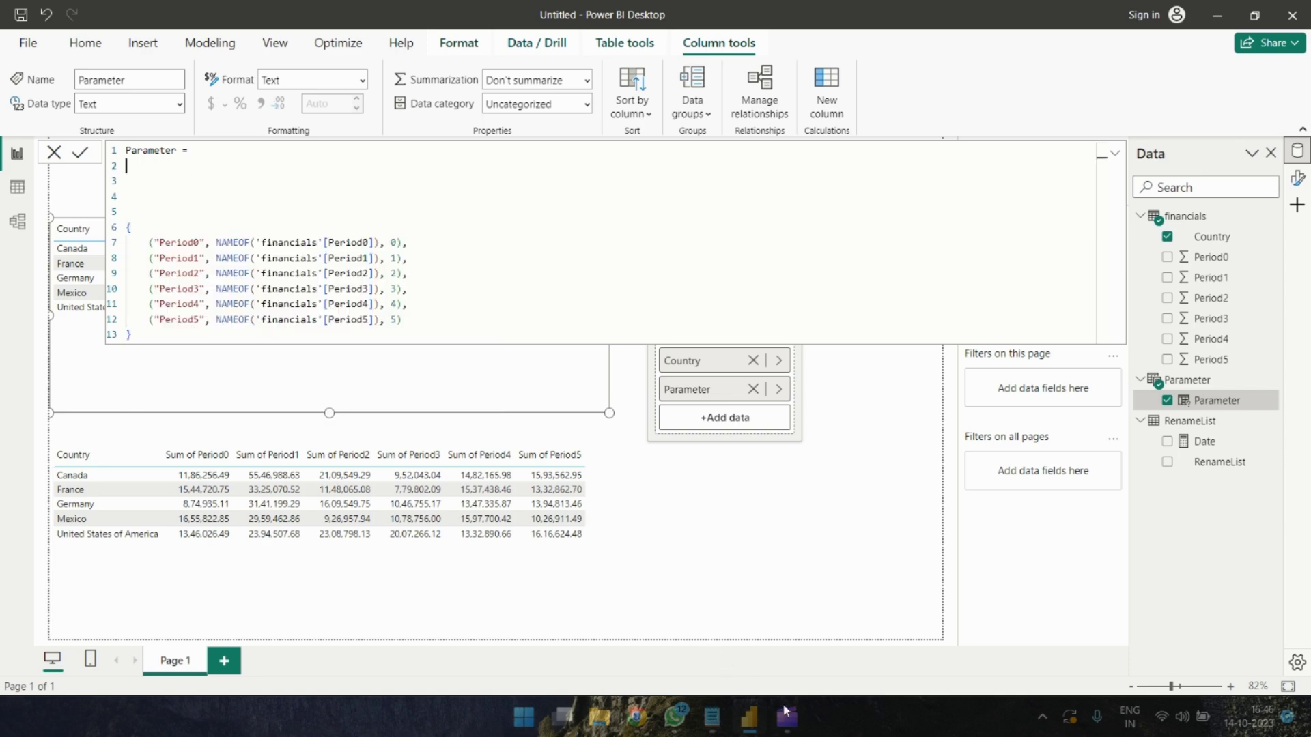
{"action": "left_click", "coordinate": [719, 726]}
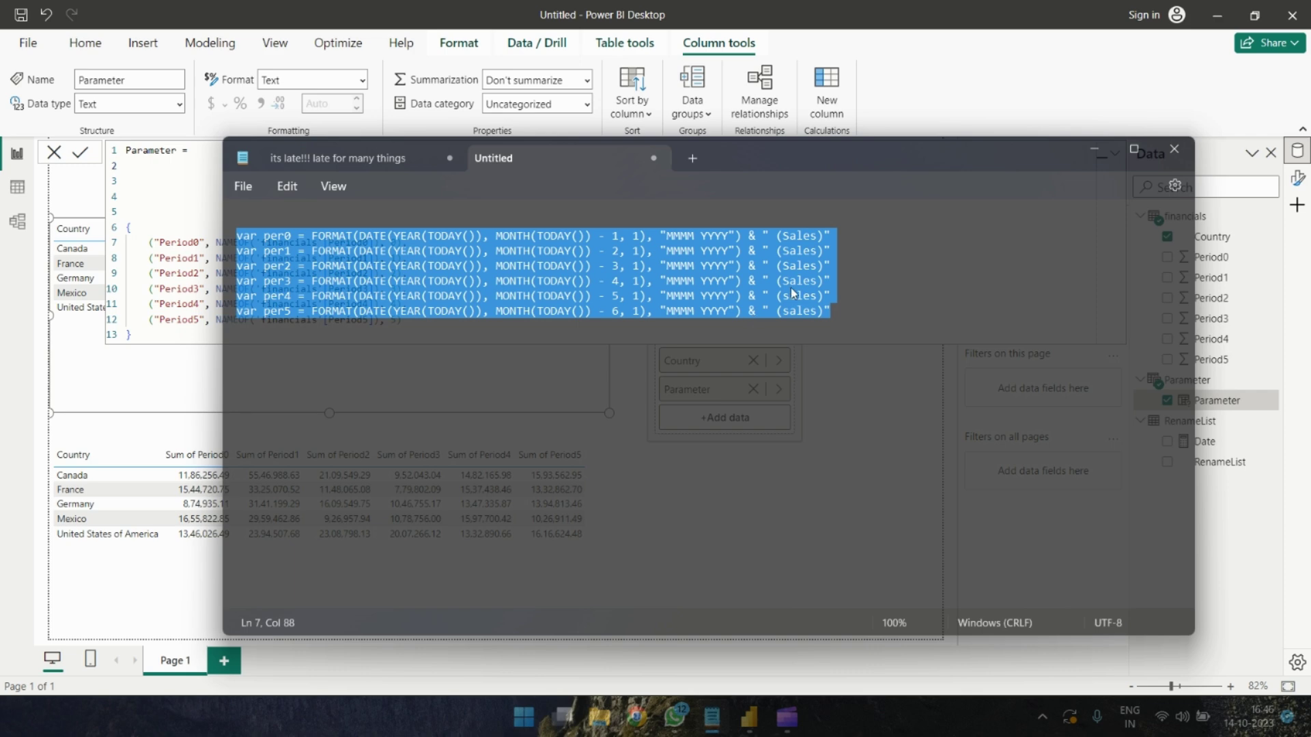
{"action": "left_click", "coordinate": [1094, 150]}
{"action": "type", "text": "var per0 = FORMAT(DATE(YEAR(TODAY()), MONTH(TODAY()) - 1, 1), \"MMMM YYYY\") & \" (Sales)\" var per1 = FORMAT(DATE(YEAR(TODAY()), MONTH(TODAY()) - 2, 1), \"MMMM YYYY\") & \" (Sales)\" var per2 = FORMAT(DATE(YEAR(TODAY()), MONTH(TODAY()) - 3, 1), \"MMMM YYYY\") & \" (Sales)\" var per3 = FORMAT(DATE(YEAR(TODAY()), MONTH(TODAY()) - 4, 1), \"MMMM YYYY\") & \" (Sales)\" var per4 = FORMAT(DATE(YEAR(TODAY()), MONTH(TODAY()) - 5, 1), \"MMMM YYYY\") & \" (sales)\" var per5 = FORMAT(DATE(YEAR(TODAY()), MONTH(TODAY()) - 6, 1), \"MMMM YYYY\") & \" (sales)\""}
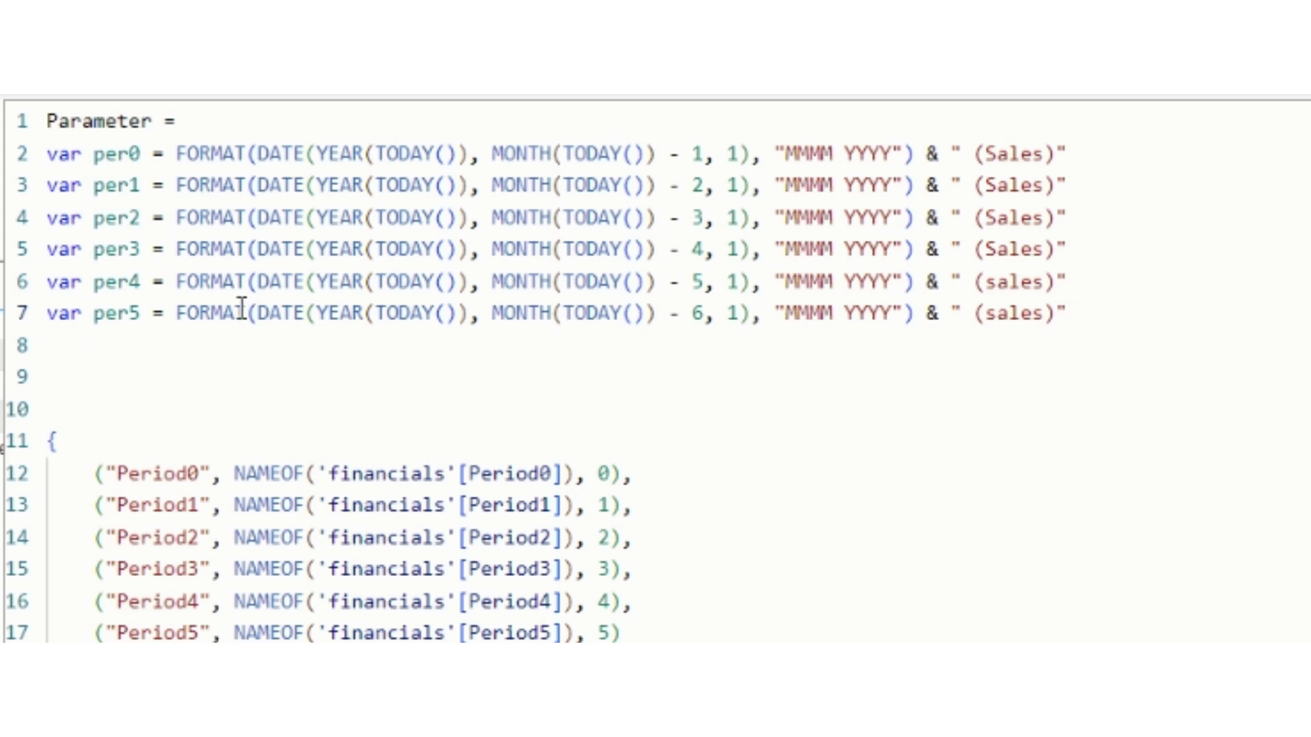
Remove an extra blank line and review per0's DATE arguments, "MMMM YYYY" format and " (Sales)" suffix
{"action": "left_click", "coordinate": [165, 388]}
{"action": "key", "text": "BackSpace"}
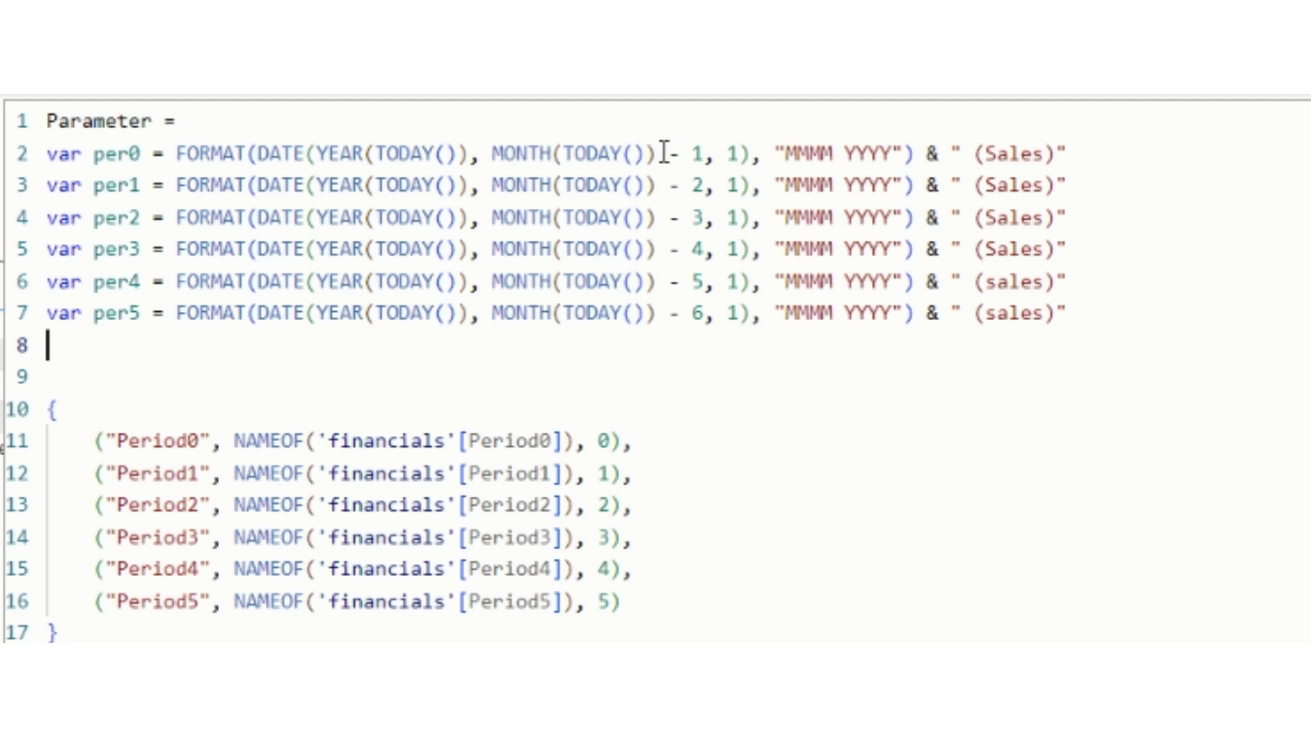
{"action": "left_click_drag", "start_coordinate": [703, 153], "coordinate": [503, 147]}
{"action": "left_click_drag", "start_coordinate": [502, 146], "coordinate": [496, 146]}
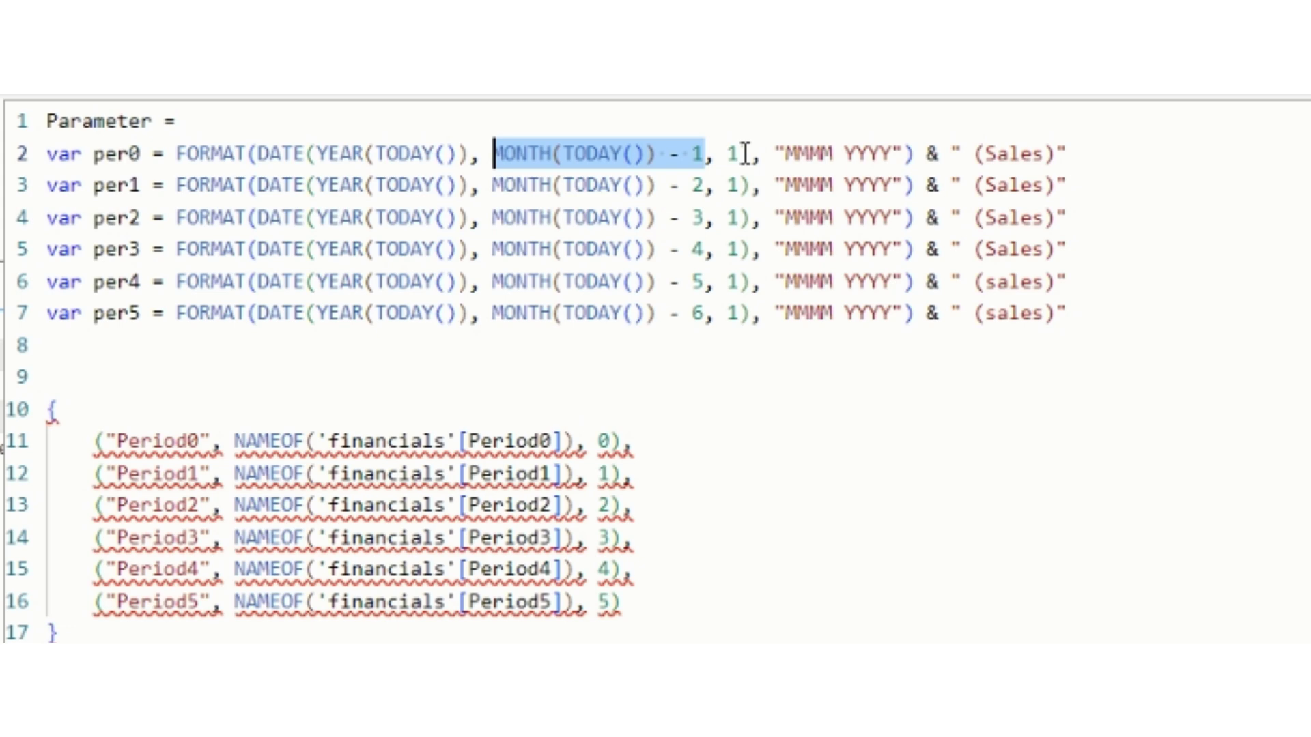
{"action": "left_click_drag", "start_coordinate": [741, 153], "coordinate": [318, 155]}
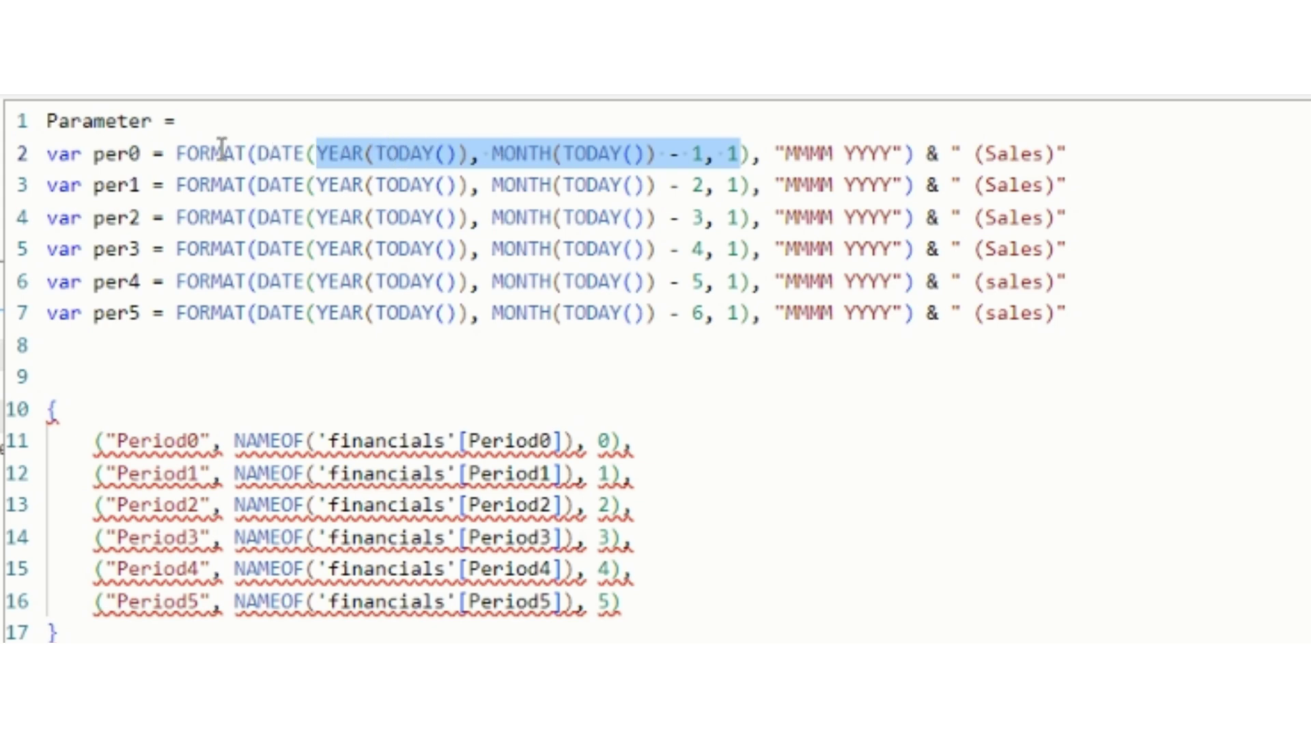
{"action": "left_click_drag", "start_coordinate": [906, 144], "coordinate": [789, 154]}
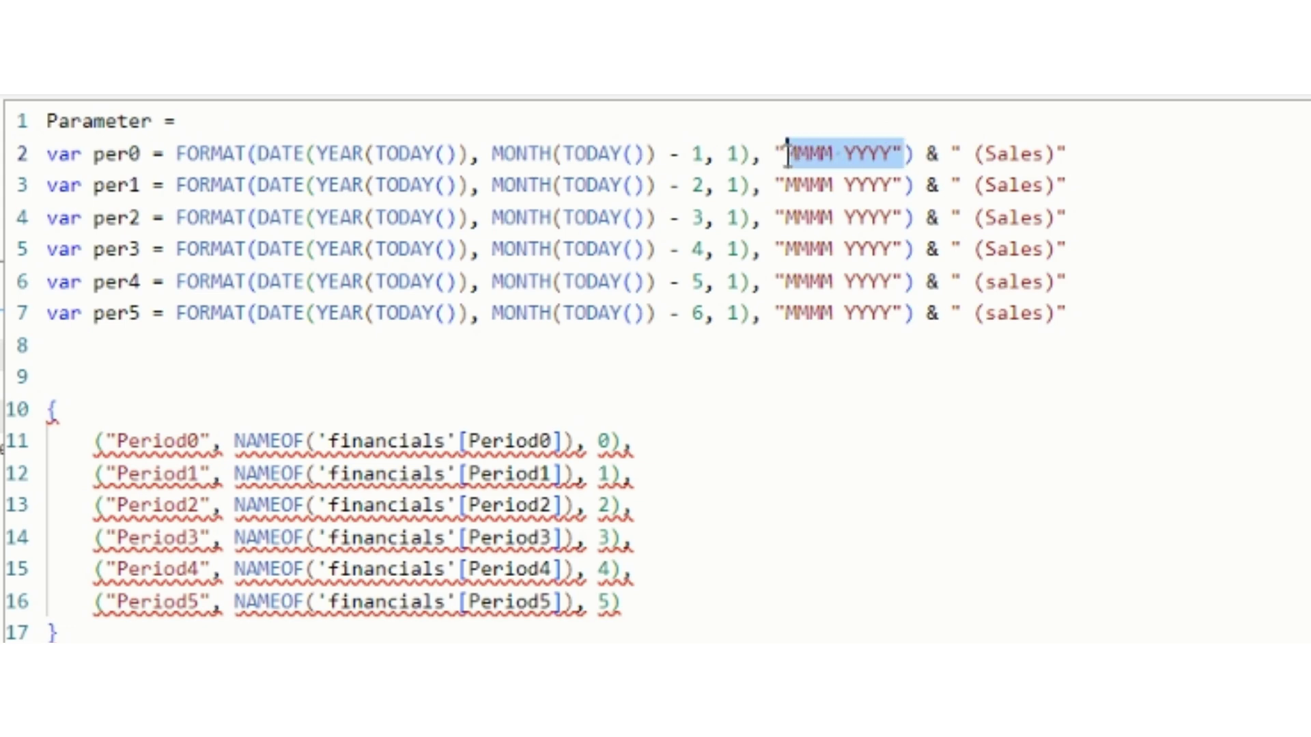
{"action": "left_click_drag", "start_coordinate": [1089, 162], "coordinate": [956, 159]}
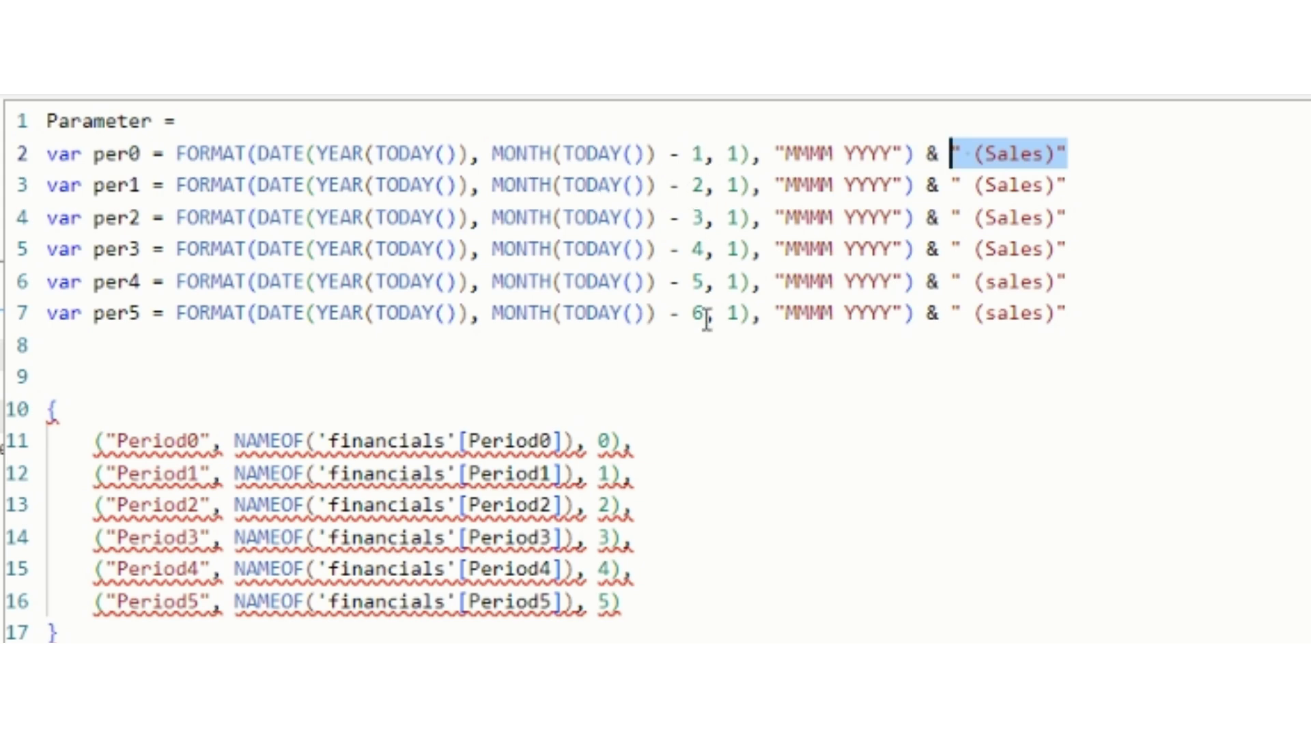
{"action": "left_click", "coordinate": [138, 354]}
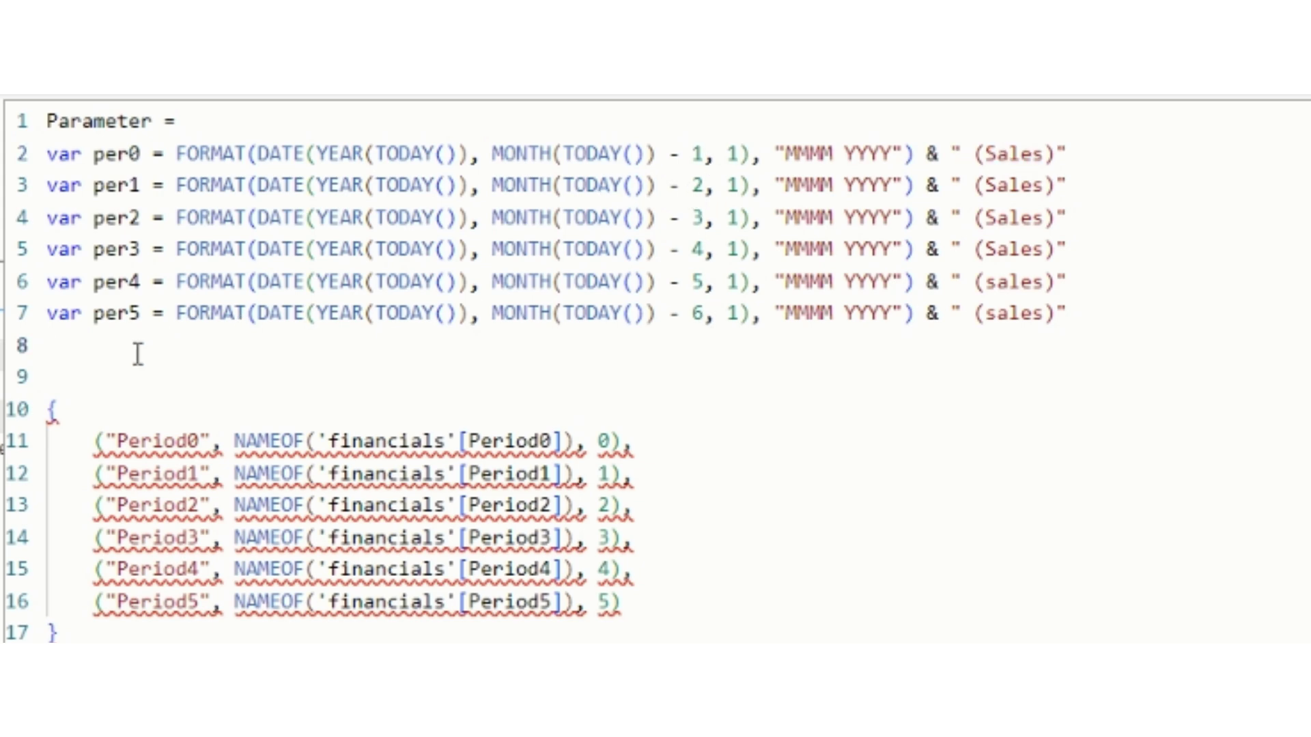
Add Return on line 8, then select the quoted Period0 label on line 11
{"action": "type", "text": "Return"}
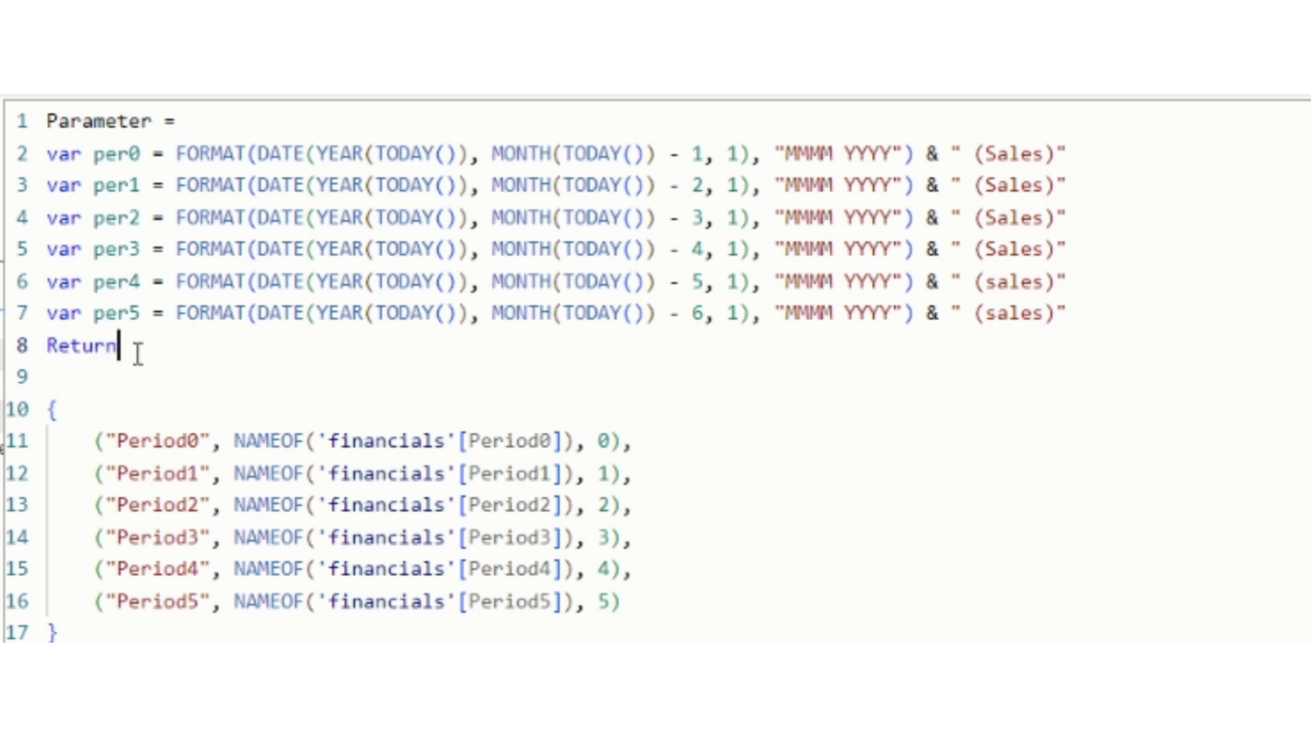
{"action": "left_click", "coordinate": [211, 444]}
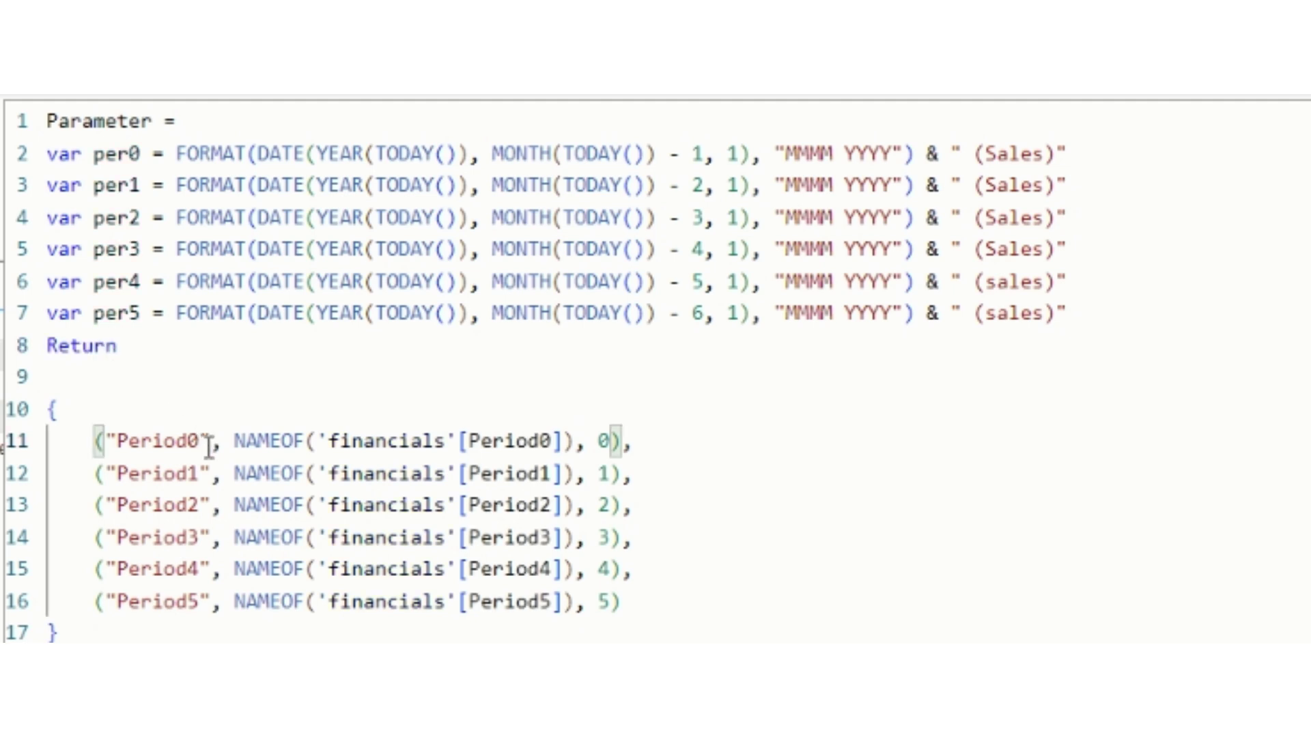
{"action": "left_click_drag", "start_coordinate": [211, 443], "coordinate": [108, 445]}
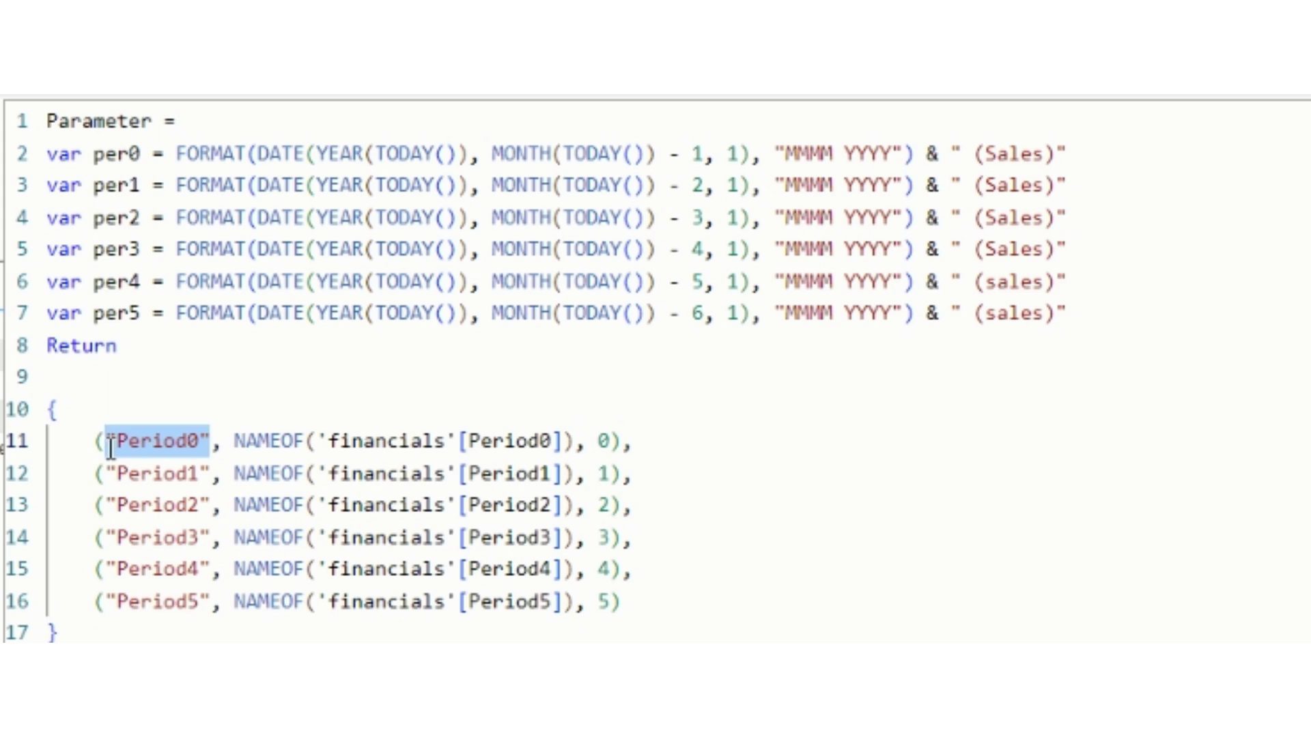
{"action": "left_click", "coordinate": [108, 444]}
{"action": "key", "text": "shift+Down"}
{"action": "key", "text": "shift+Down"}
{"action": "key", "text": "shift+Down"}
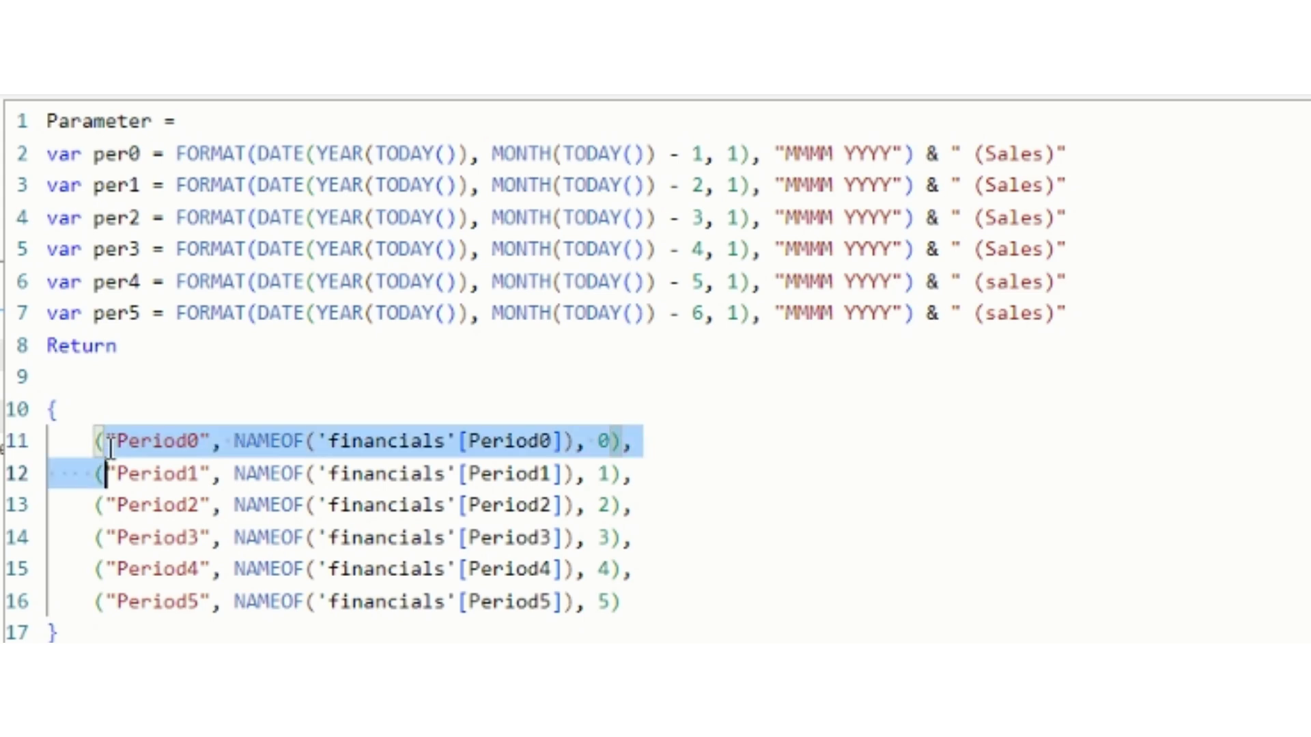
{"action": "left_click", "coordinate": [110, 443]}
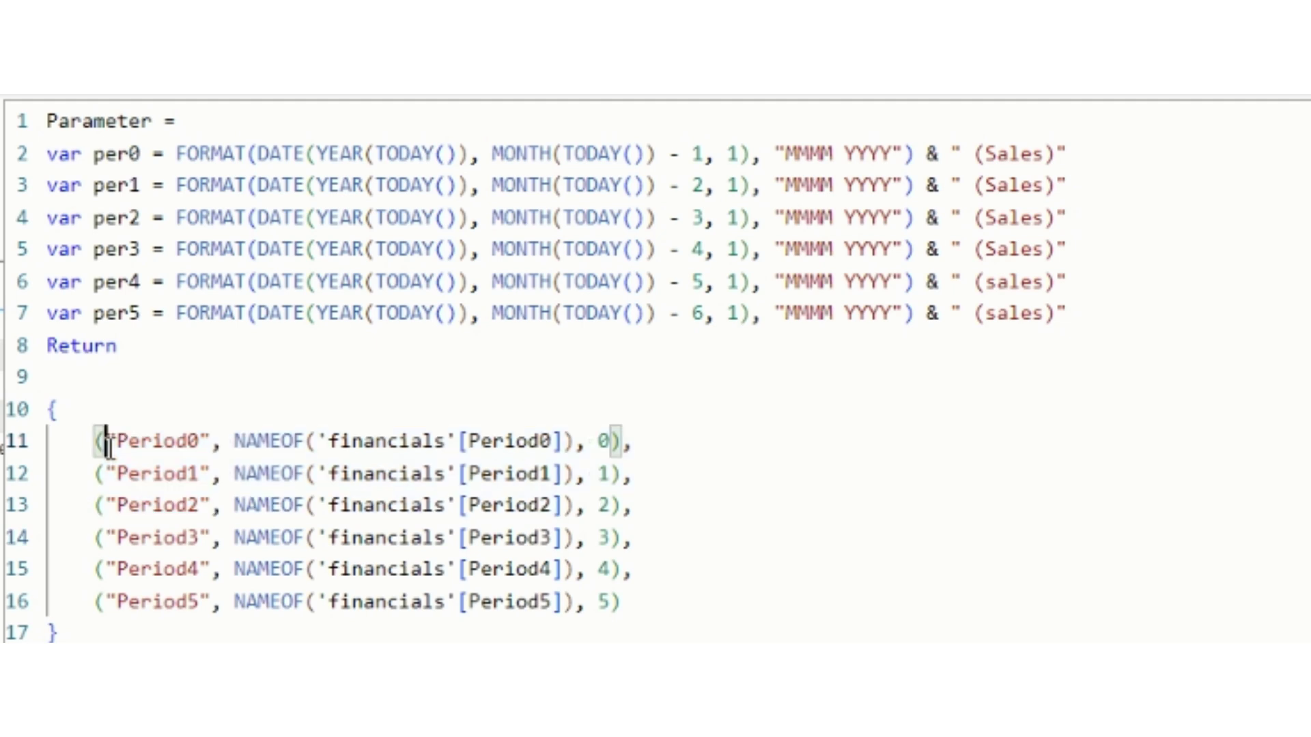
{"action": "left_click_drag", "start_coordinate": [210, 443], "coordinate": [113, 449]}
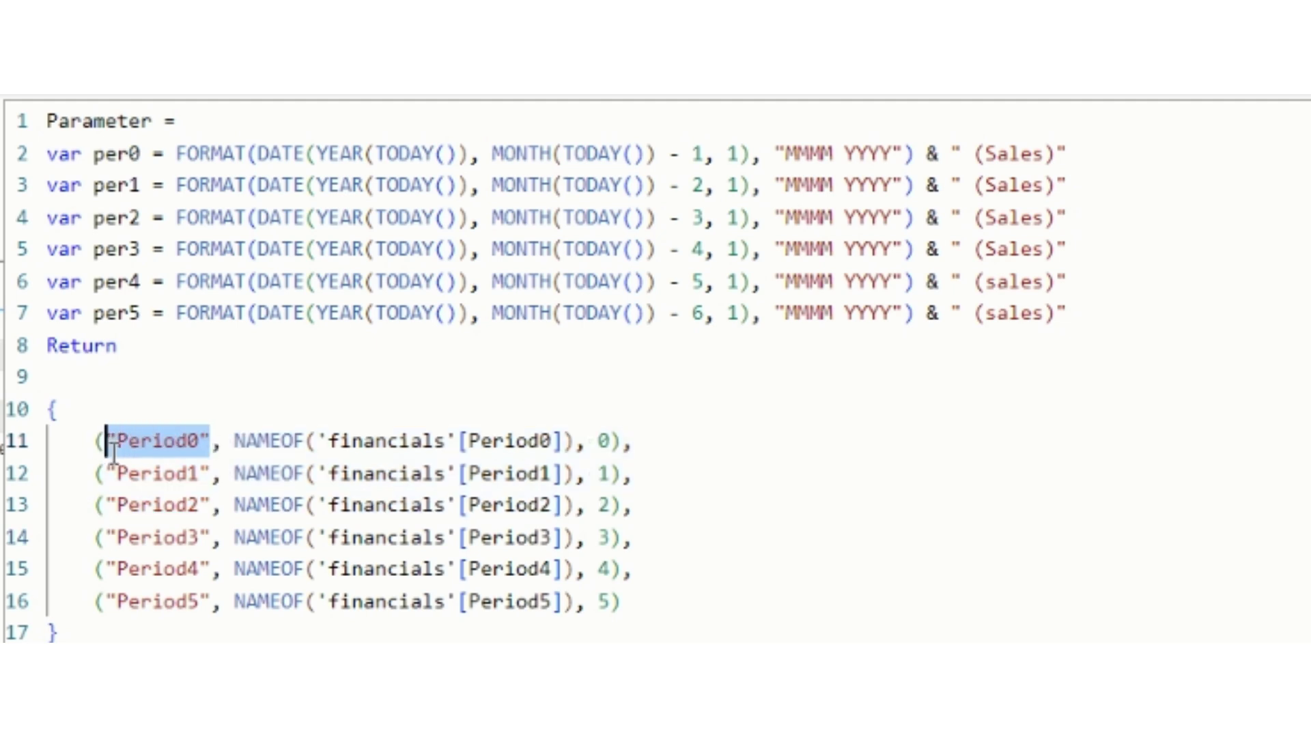
Replace the quoted Period0, Period1 and Period2 labels with per0, per1 and per2
{"action": "type", "text": "per"}
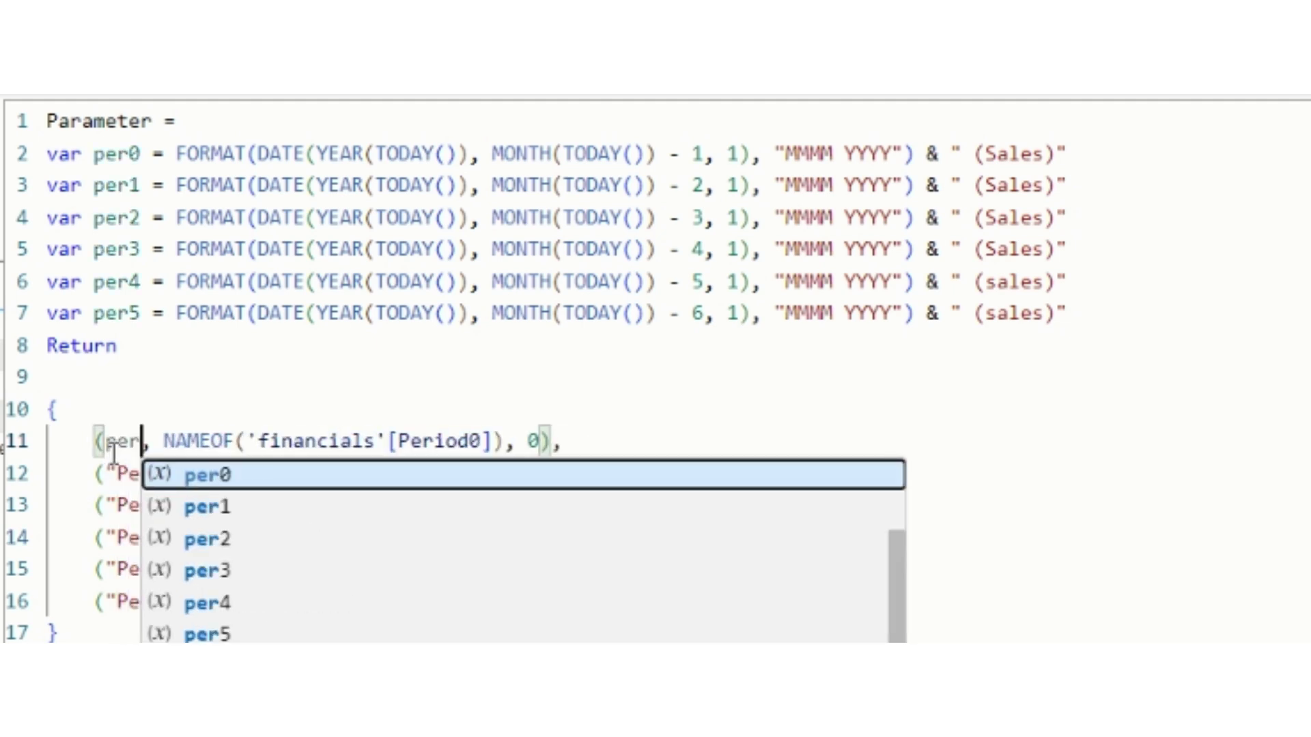
{"action": "key", "text": "Tab"}
{"action": "left_click", "coordinate": [153, 474]}
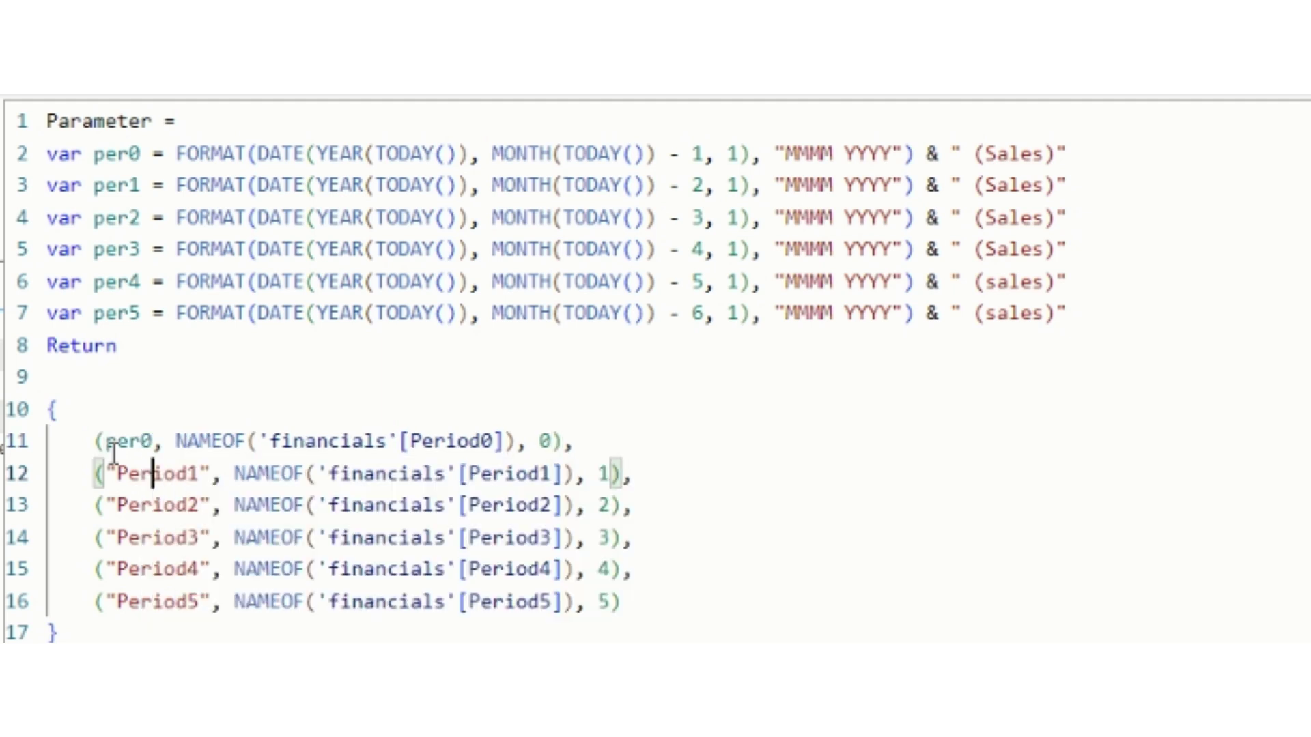
{"action": "left_click_drag", "start_coordinate": [210, 474], "coordinate": [108, 477]}
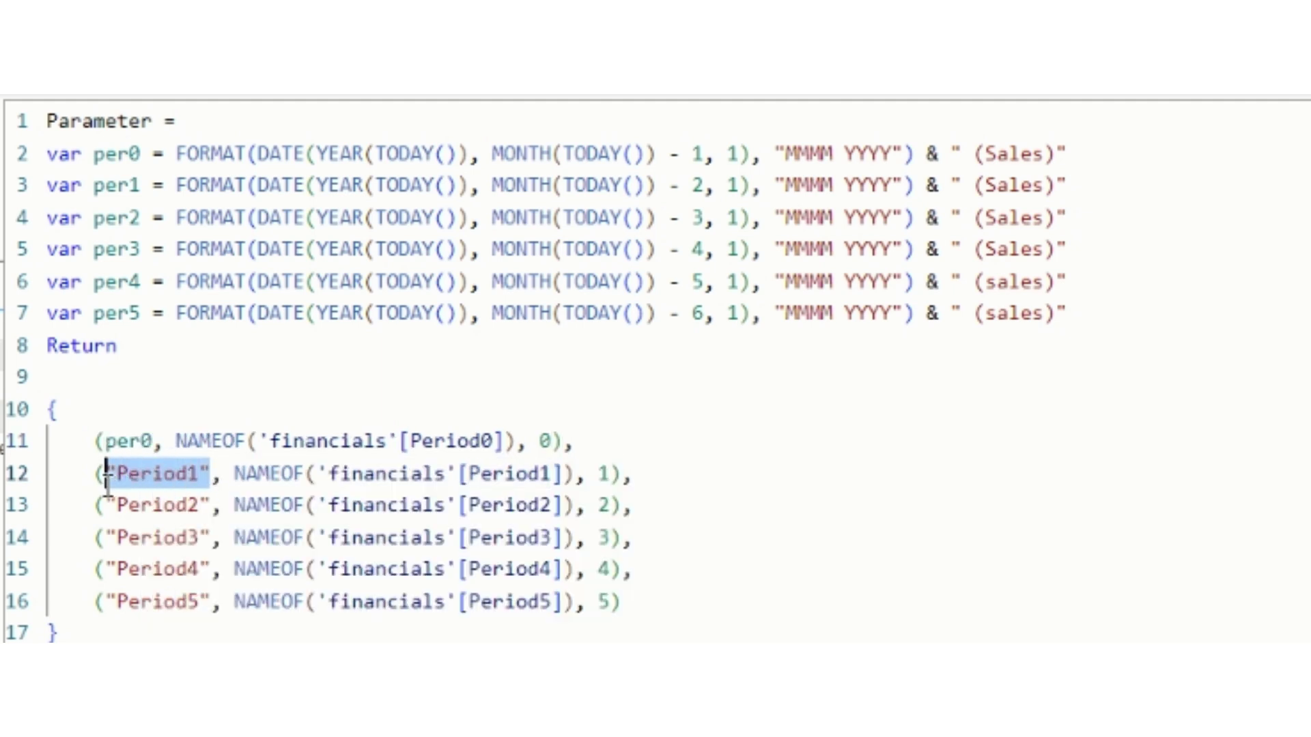
{"action": "type", "text": "per"}
{"action": "key", "text": "Down"}
{"action": "key", "text": "Tab"}
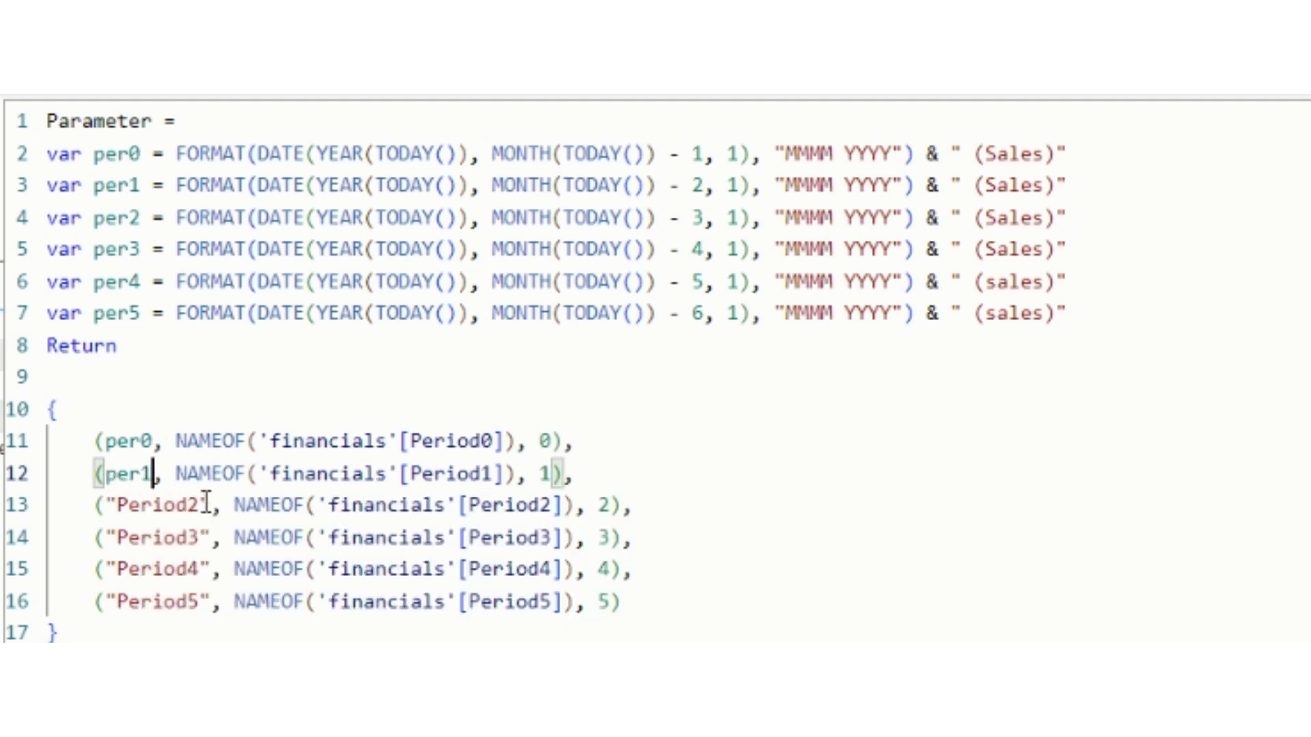
{"action": "left_click_drag", "start_coordinate": [211, 505], "coordinate": [107, 511]}
{"action": "type", "text": "per"}
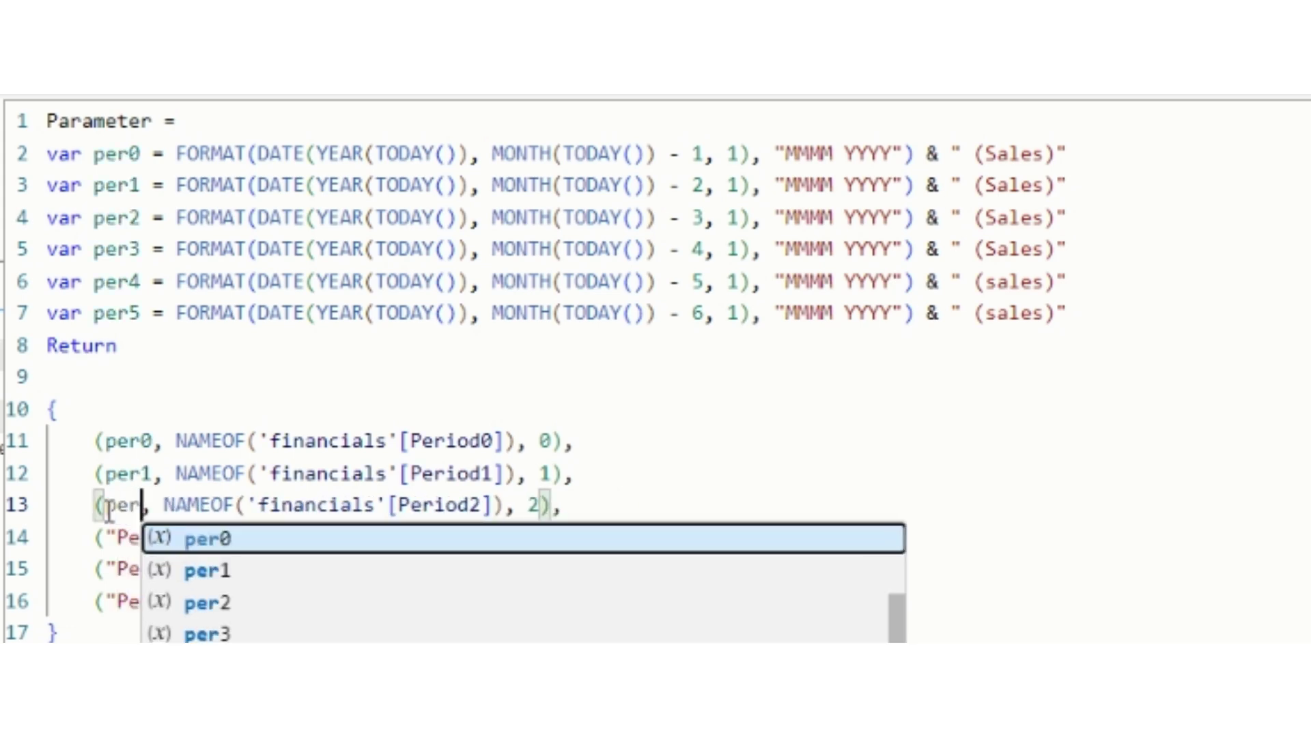
{"action": "key", "text": "Down"}
{"action": "key", "text": "Down"}
{"action": "key", "text": "Tab"}
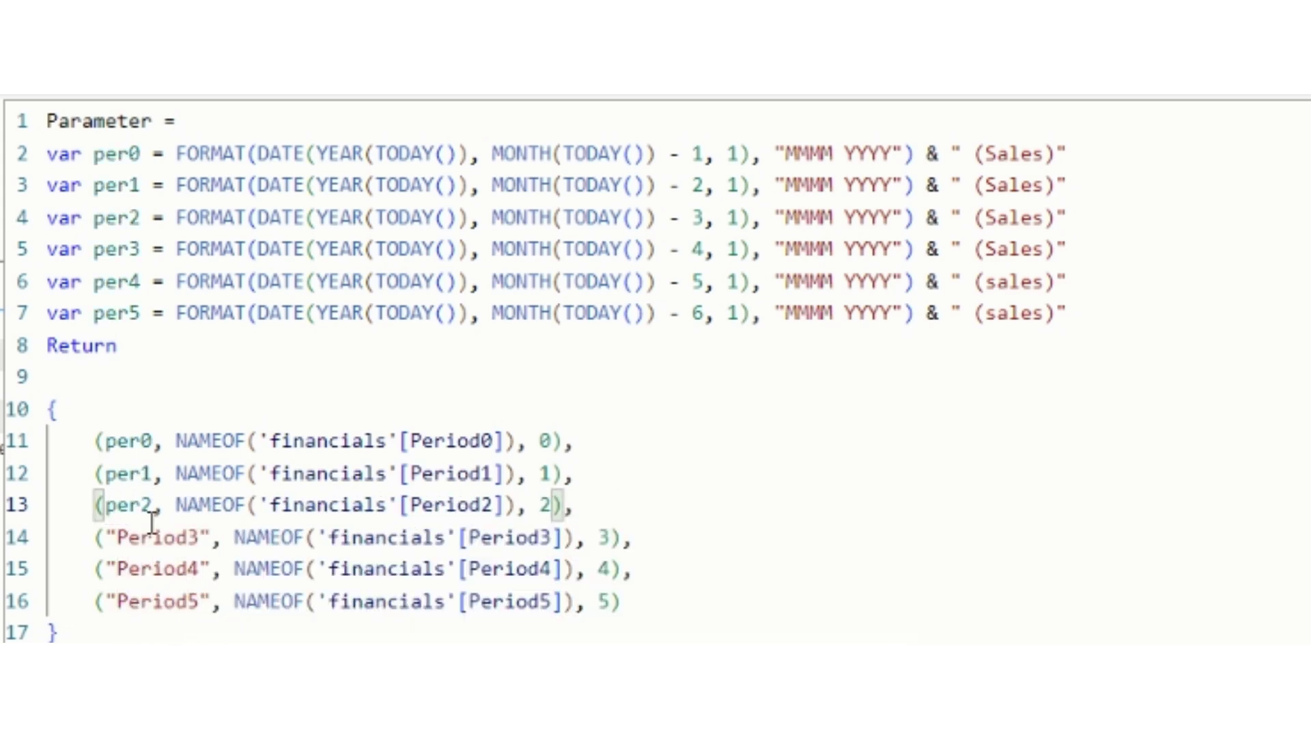
Replace the quoted Period3, Period4 and Period5 labels with per3, per4 and per5
{"action": "left_click", "coordinate": [212, 538]}
{"action": "left_click_drag", "start_coordinate": [212, 538], "coordinate": [110, 538]}
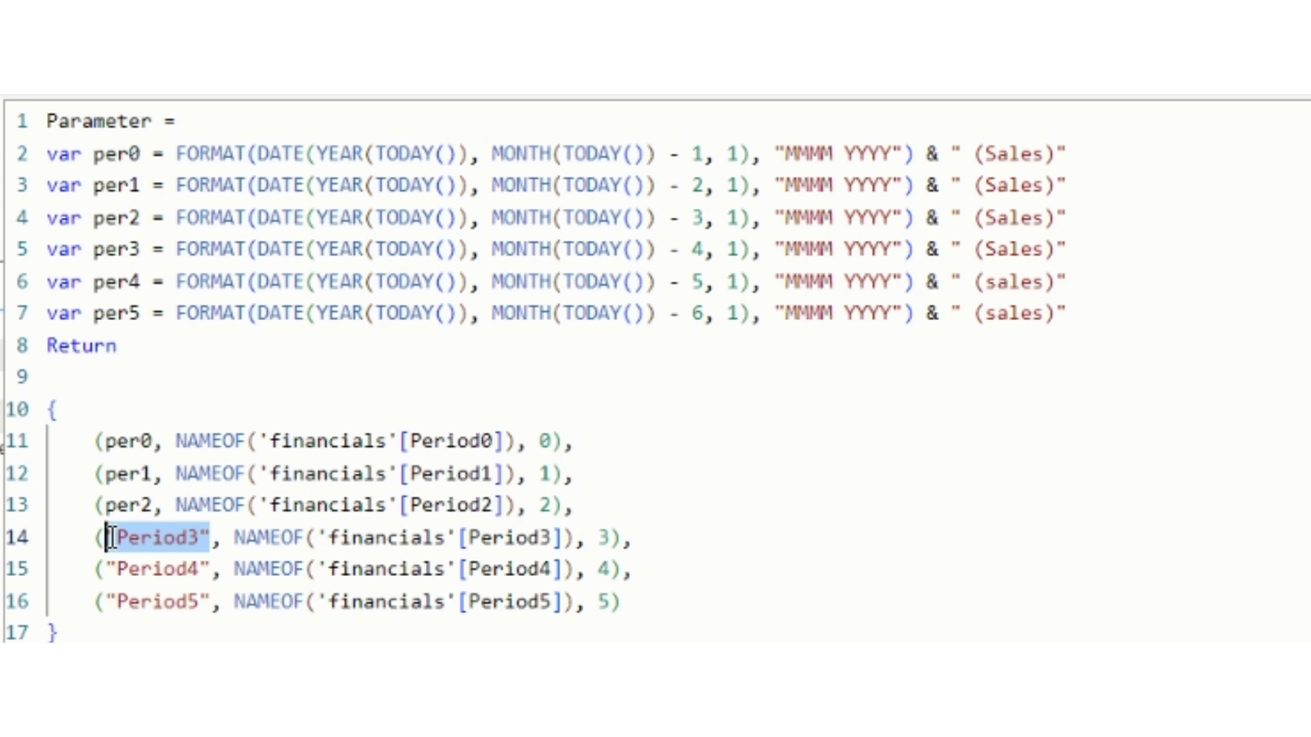
{"action": "type", "text": "per3"}
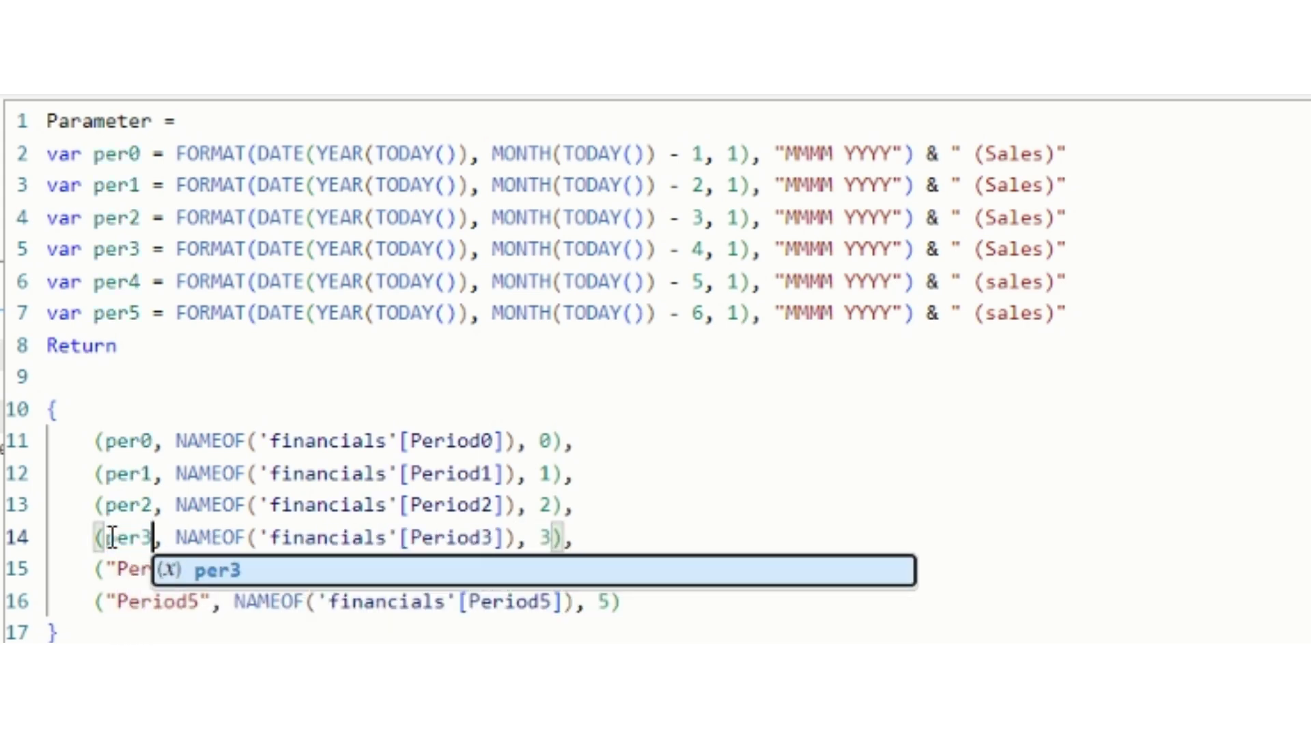
{"action": "key", "text": "Tab"}
{"action": "left_click", "coordinate": [212, 568]}
{"action": "left_click_drag", "start_coordinate": [212, 568], "coordinate": [107, 572]}
{"action": "type", "text": "per"}
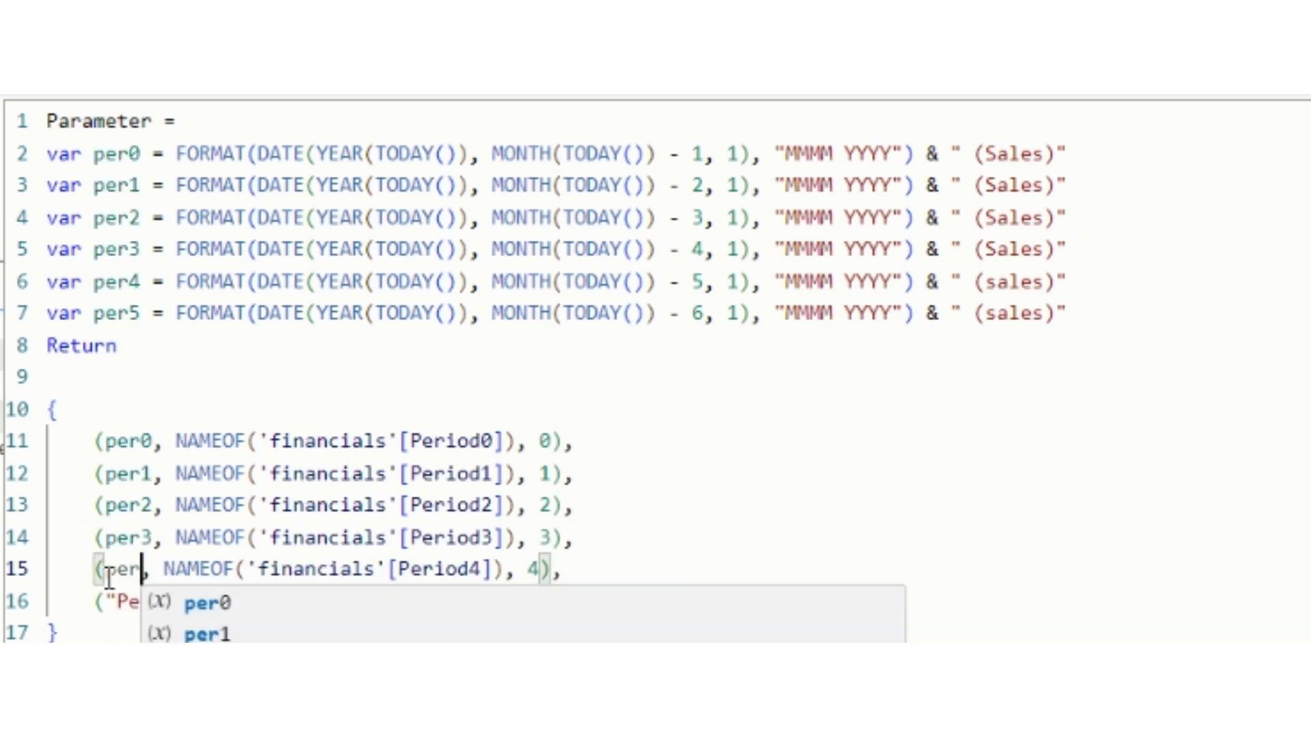
{"action": "type", "text": "4"}
{"action": "left_click_drag", "start_coordinate": [213, 602], "coordinate": [110, 604]}
{"action": "type", "text": "per5, NAMEOF('financials'[Period5]), 5"}
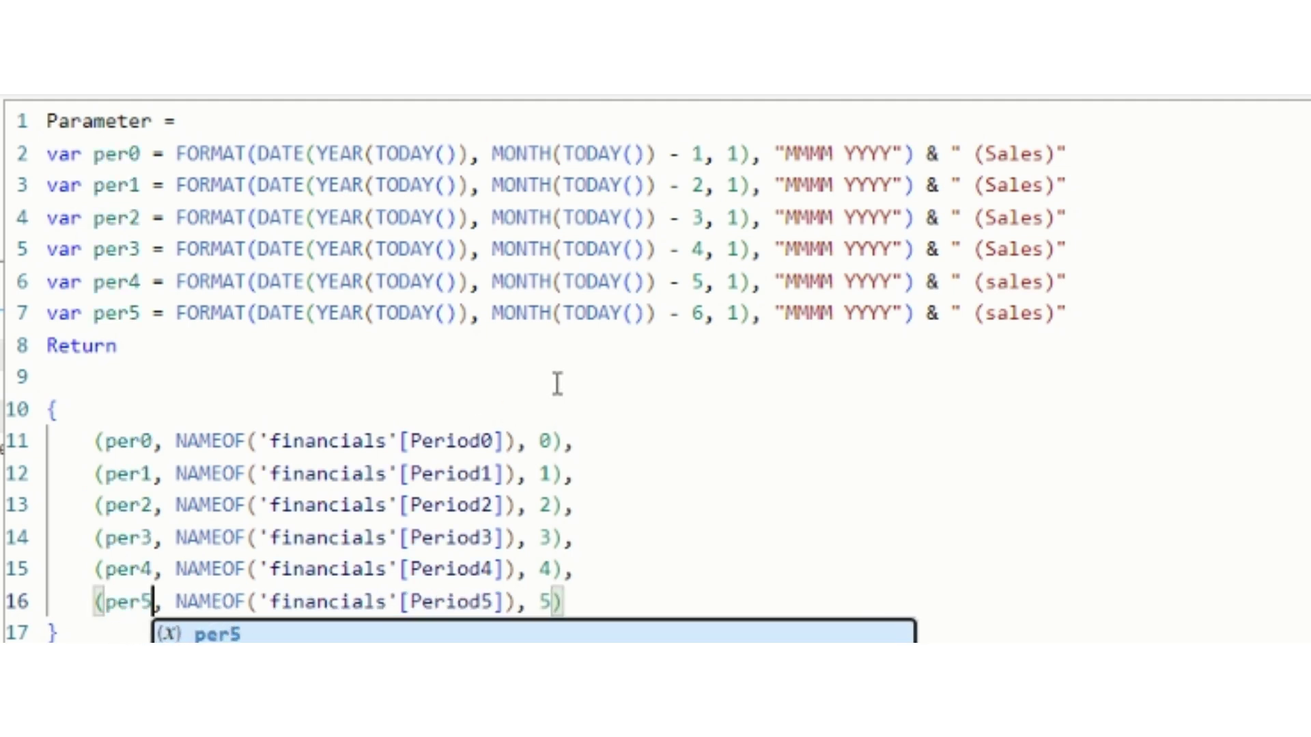
{"action": "left_click", "coordinate": [655, 474]}
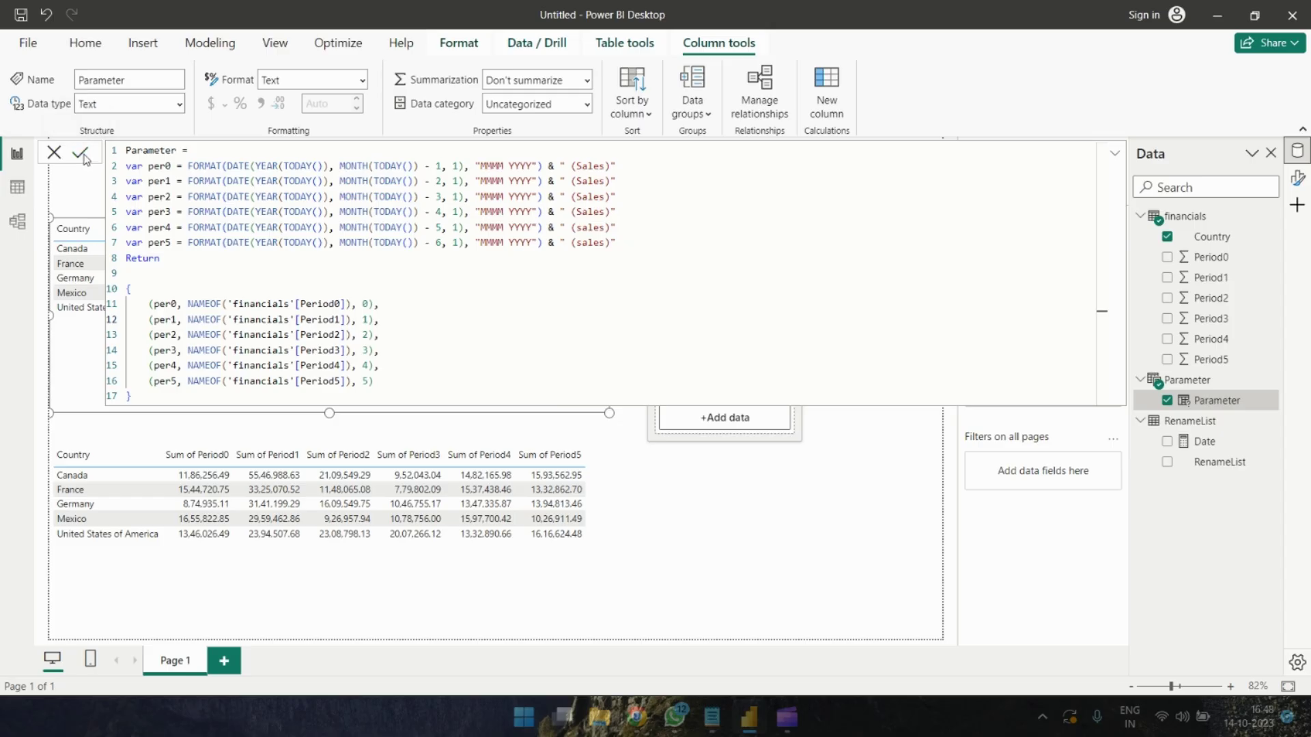
Commit the Parameter formula and widen the new table so all month headers show
{"action": "left_click", "coordinate": [82, 154]}
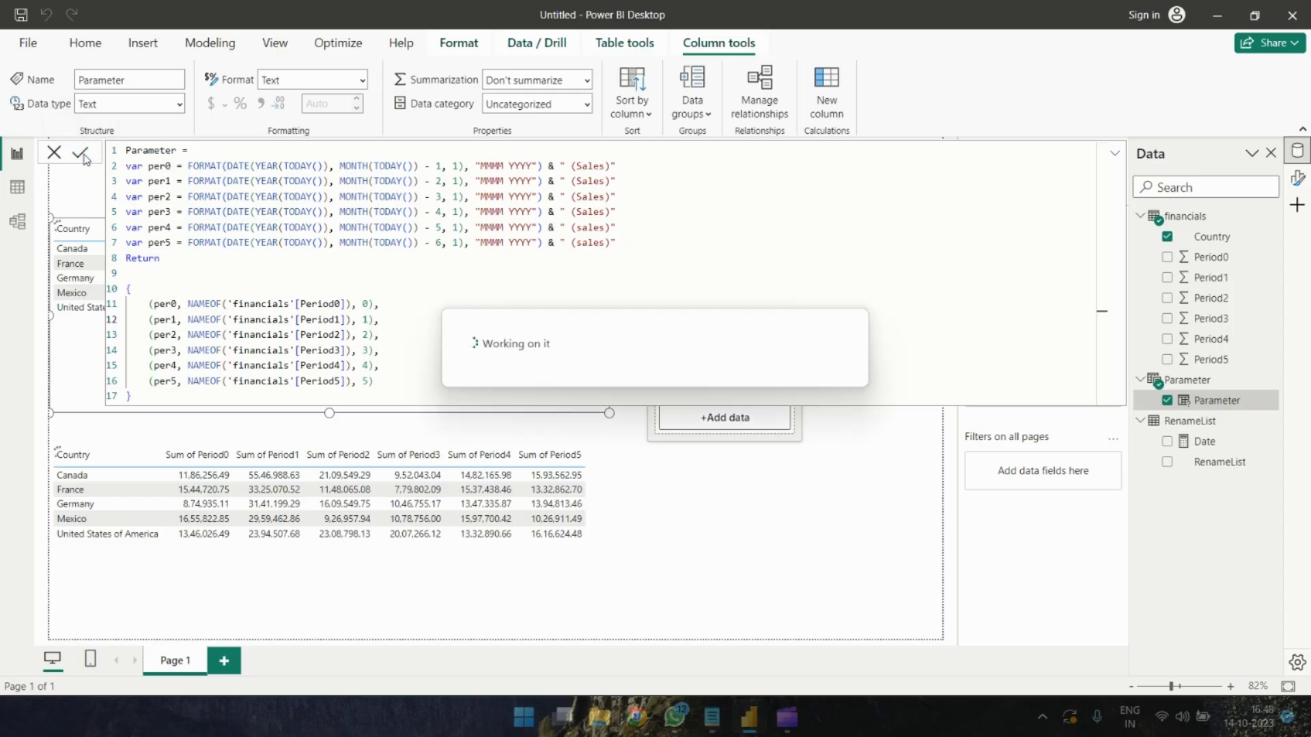
{"action": "left_click", "coordinate": [58, 156]}
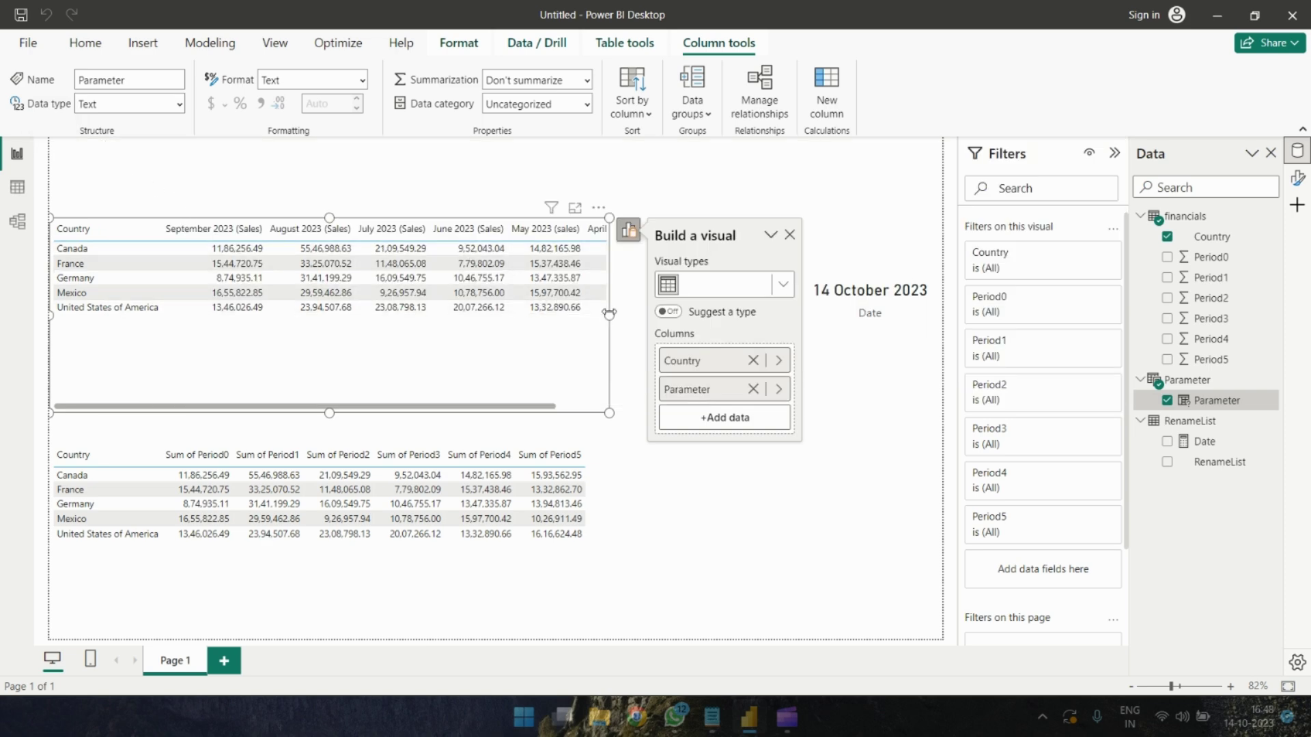
{"action": "left_click_drag", "start_coordinate": [610, 315], "coordinate": [787, 316]}
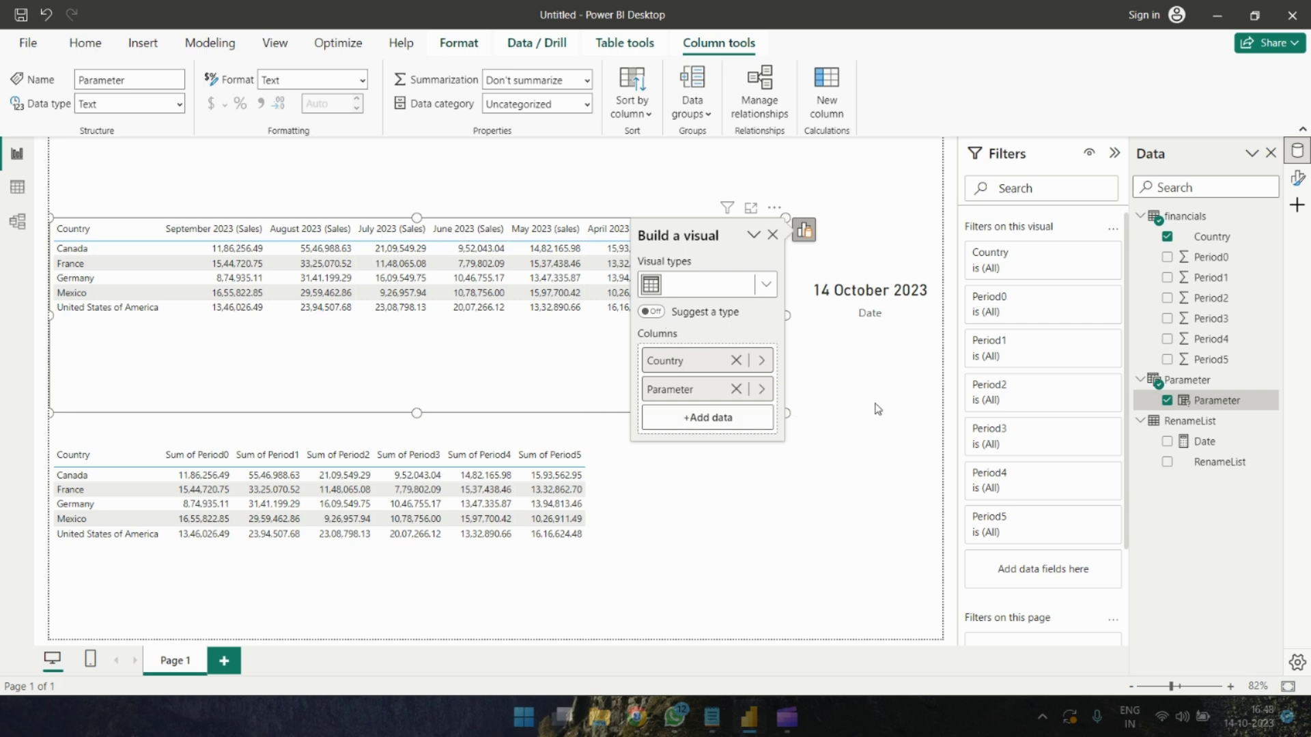
{"action": "left_click", "coordinate": [884, 504]}
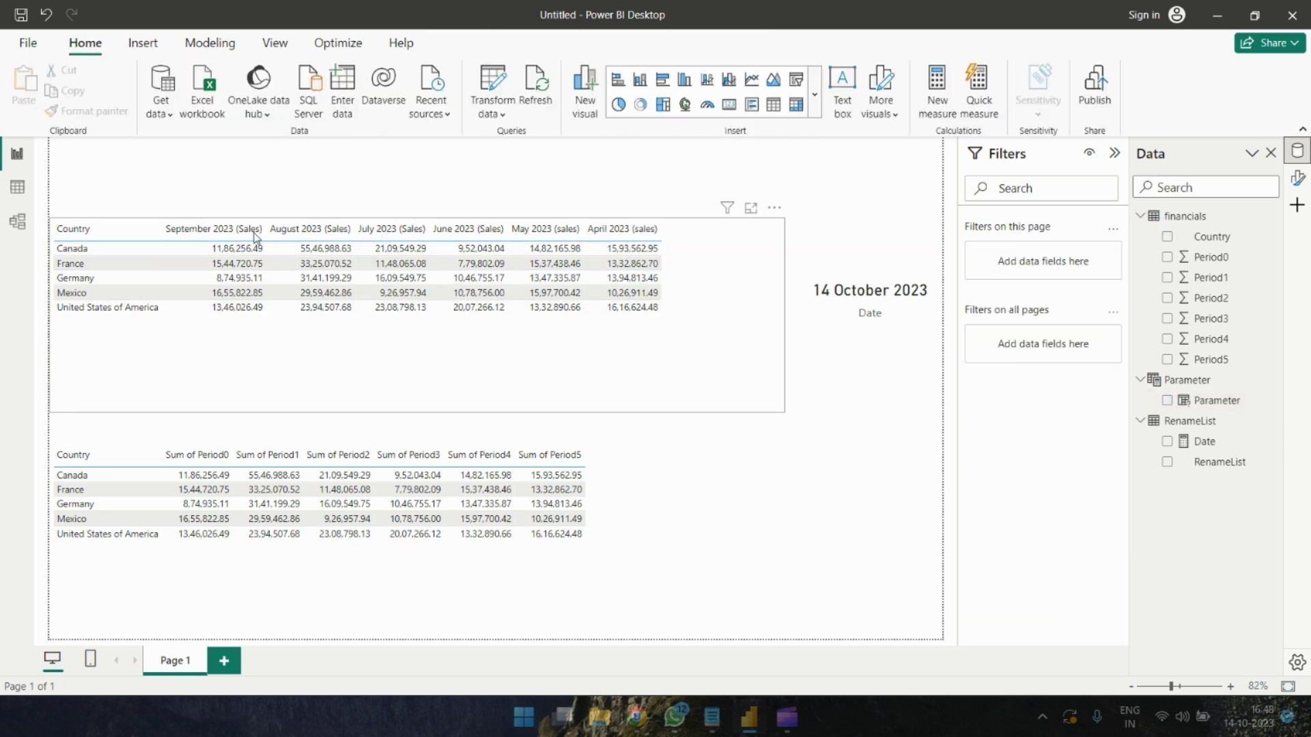